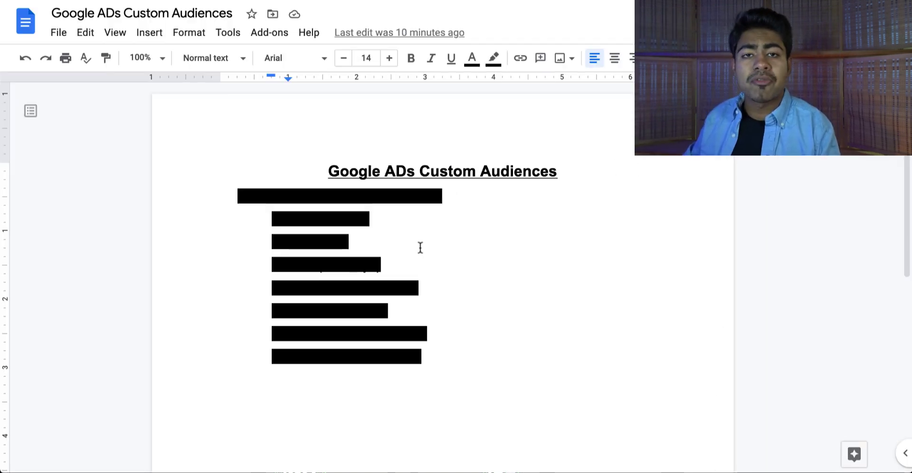
# Remove the black highlight from the "MUST HAVE custom audiences" line and all the list items beneath it.
pyautogui.tripleClick(419, 195)
pyautogui.click(494, 58)
pyautogui.click(504, 84)
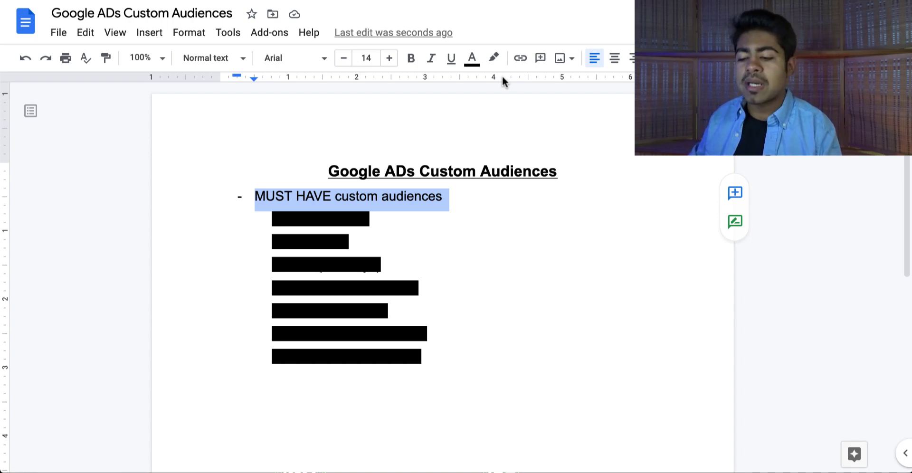
pyautogui.moveTo(451, 367); pyautogui.dragTo(258, 231)
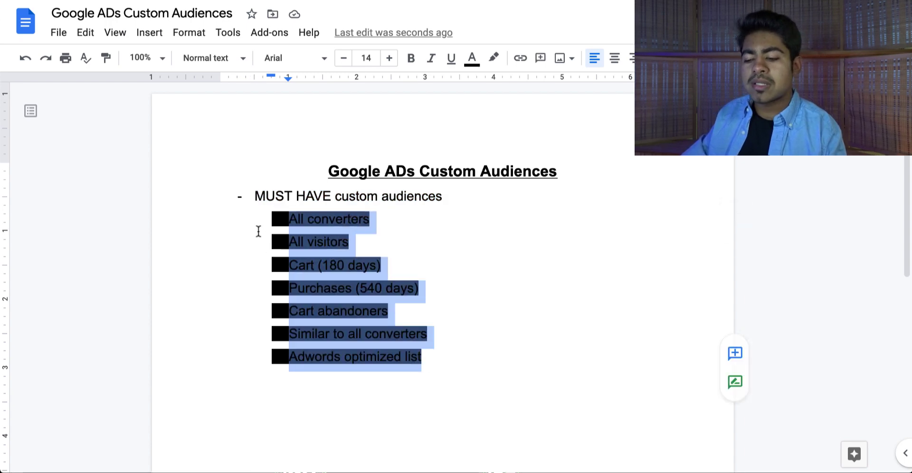
pyautogui.click(494, 58)
pyautogui.click(508, 85)
pyautogui.click(461, 192)
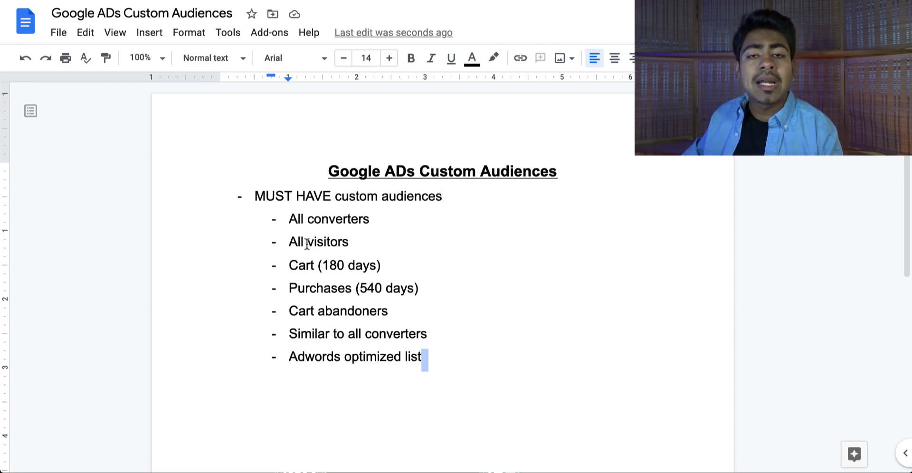
pyautogui.moveTo(423, 357); pyautogui.dragTo(279, 221)
pyautogui.click(330, 232)
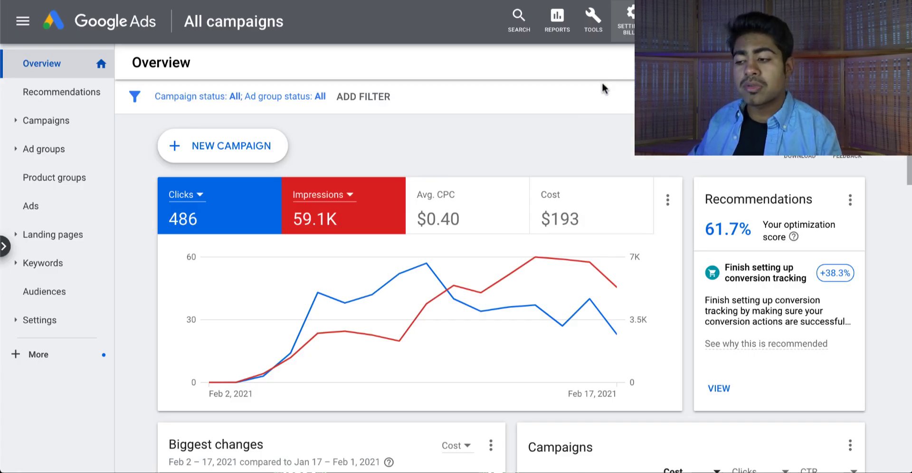
# Switch to Google Ads and open the Audience manager from the shared library tools.
pyautogui.click(593, 20)
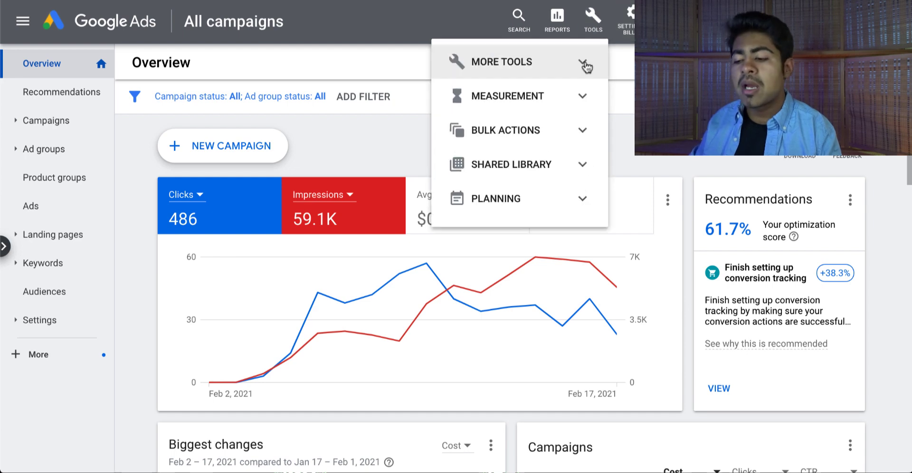
pyautogui.click(530, 173)
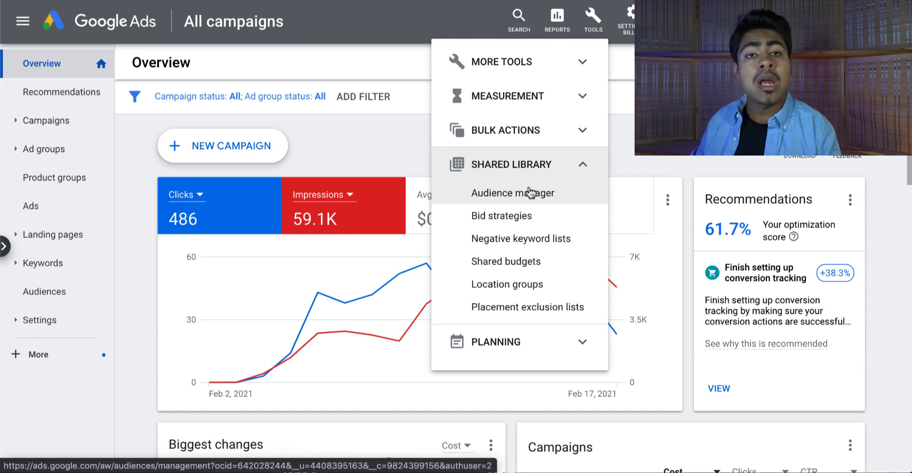
pyautogui.click(515, 204)
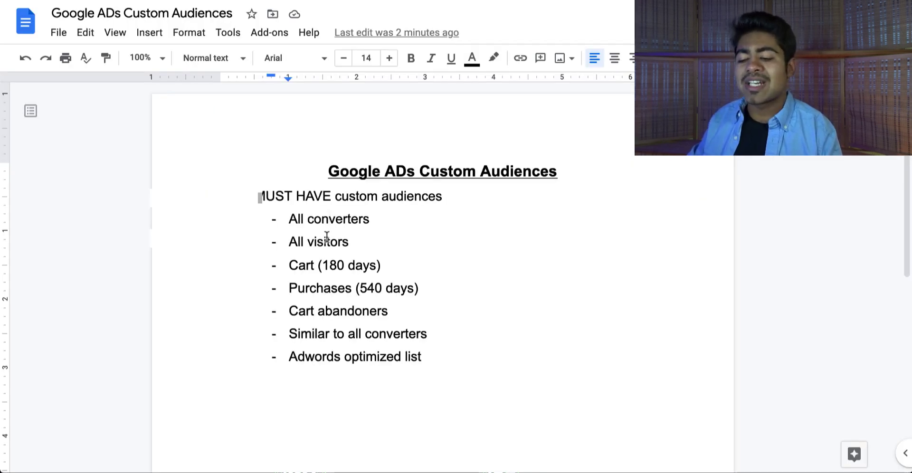
pyautogui.moveTo(360, 239); pyautogui.dragTo(287, 242)
pyautogui.click(289, 242)
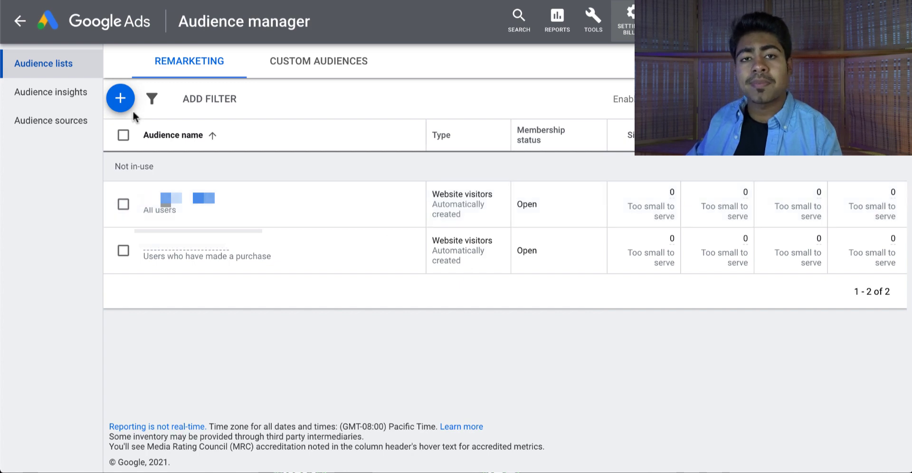
# Start a new website visitors audience in the Google Ads Audience manager and name it "Cart (180d)".
pyautogui.click(122, 101)
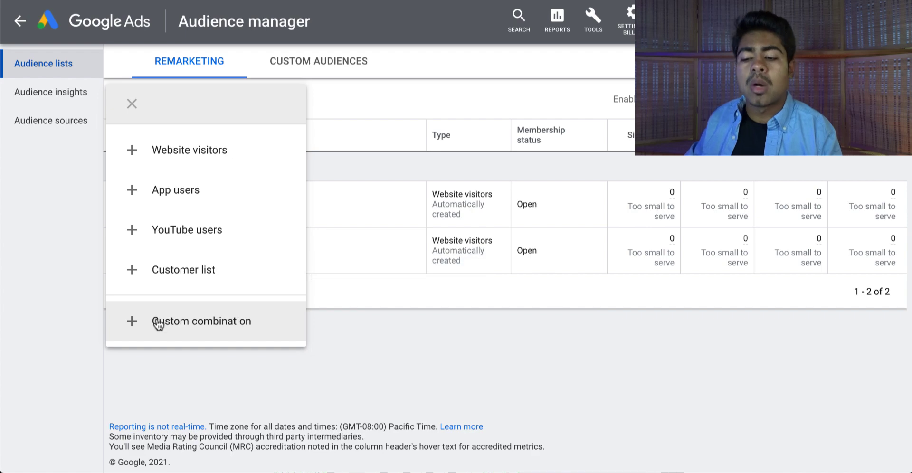
pyautogui.click(205, 160)
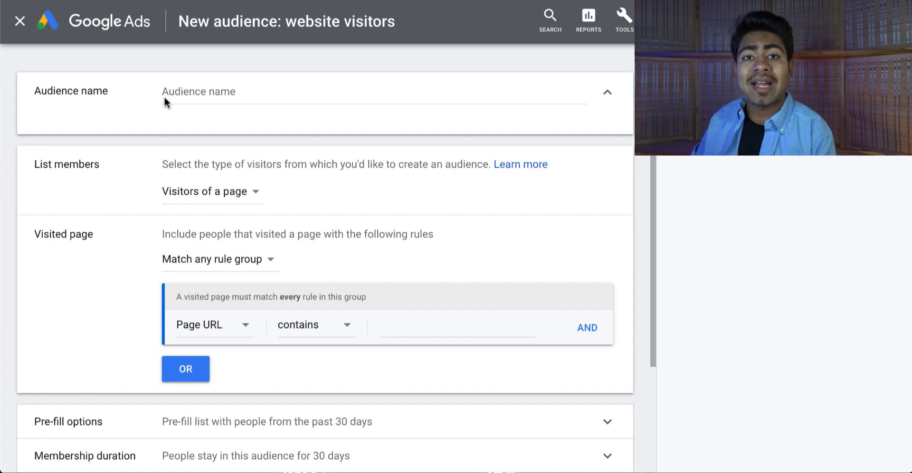
pyautogui.click(200, 91)
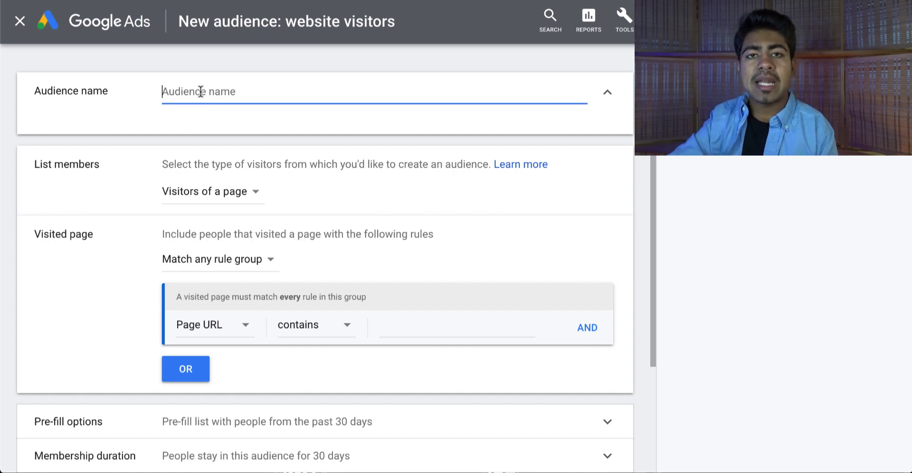
pyautogui.write('Cart')
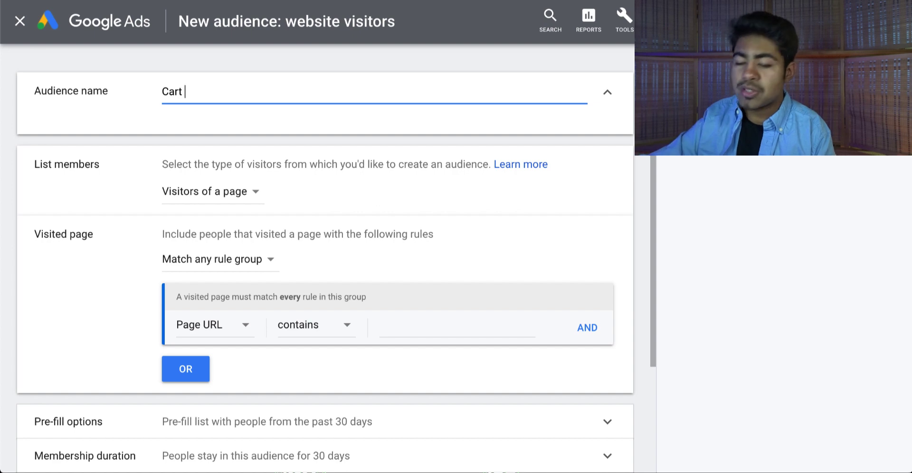
pyautogui.write(' (')
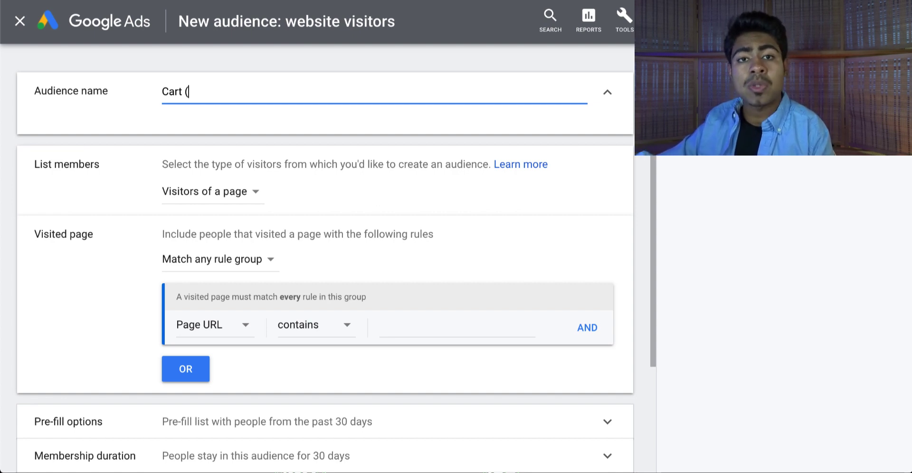
pyautogui.write('1')
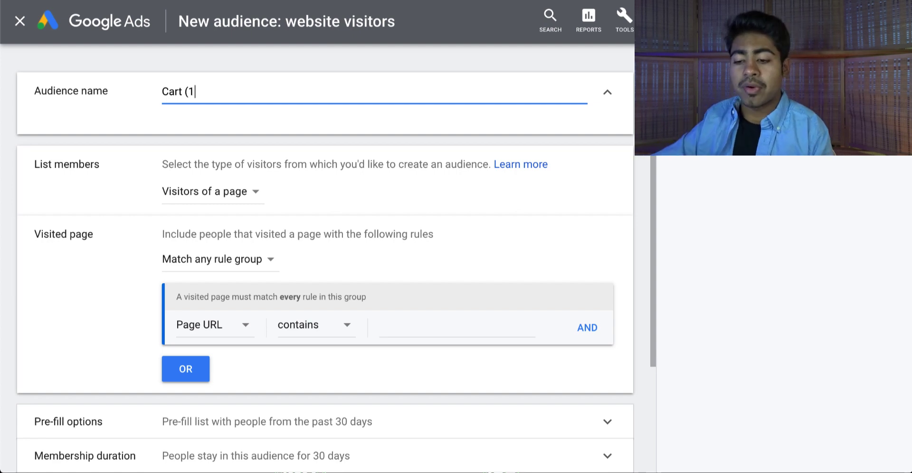
pyautogui.write('80)')
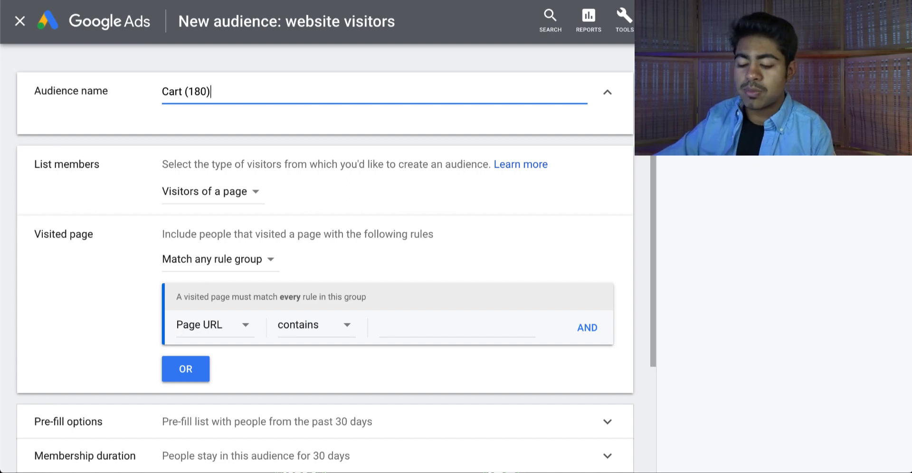
pyautogui.press('BackSpace')
pyautogui.write('d')
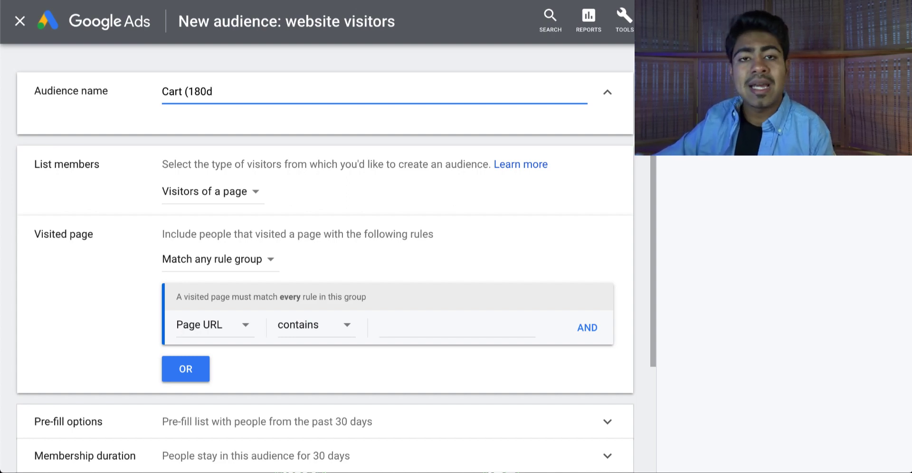
pyautogui.write(')')
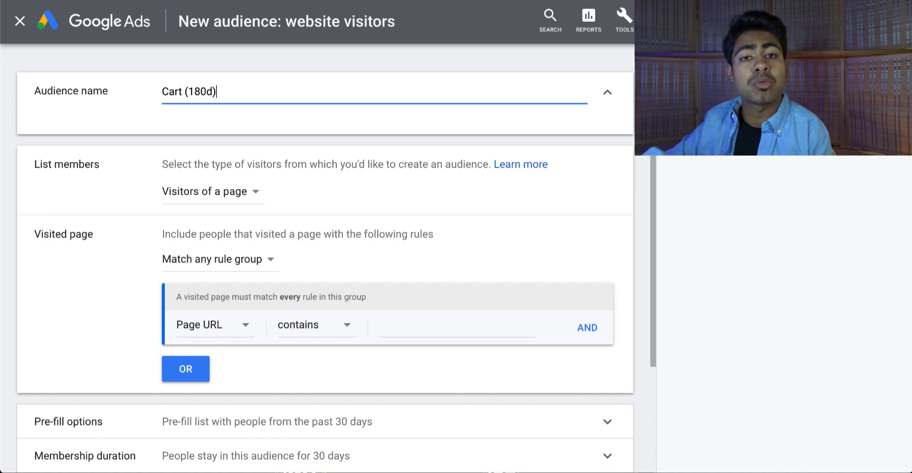
pyautogui.click(300, 375)
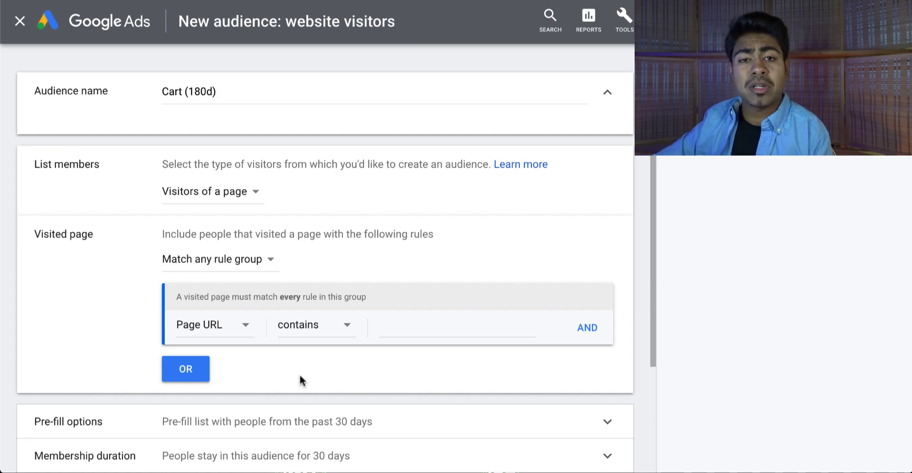
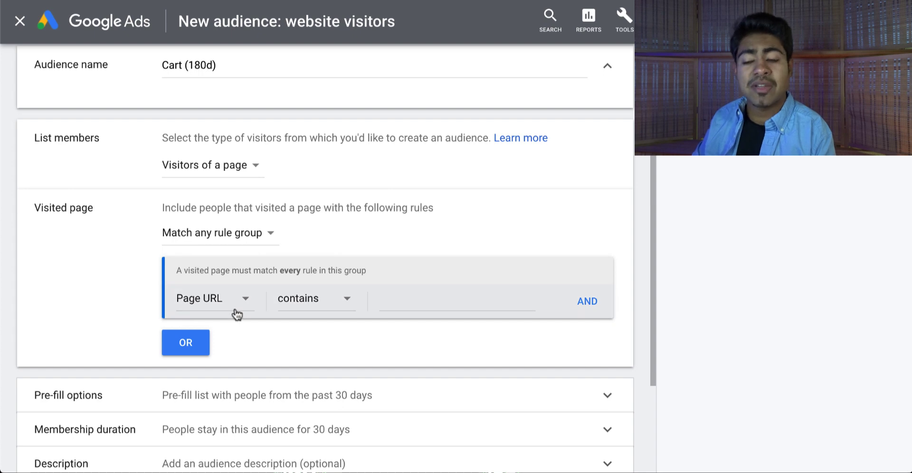
# Set the visited page rule to match page URLs containing "/cart".
pyautogui.click(390, 301)
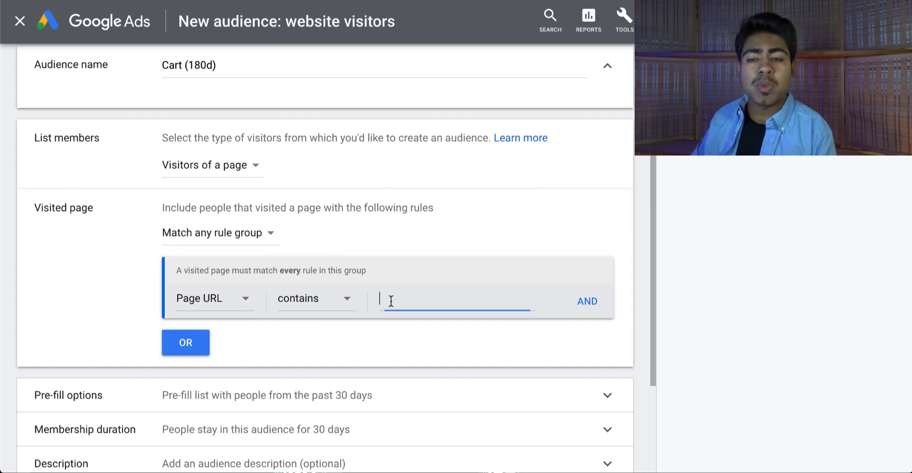
pyautogui.write('/cart')
pyautogui.click(137, 331)
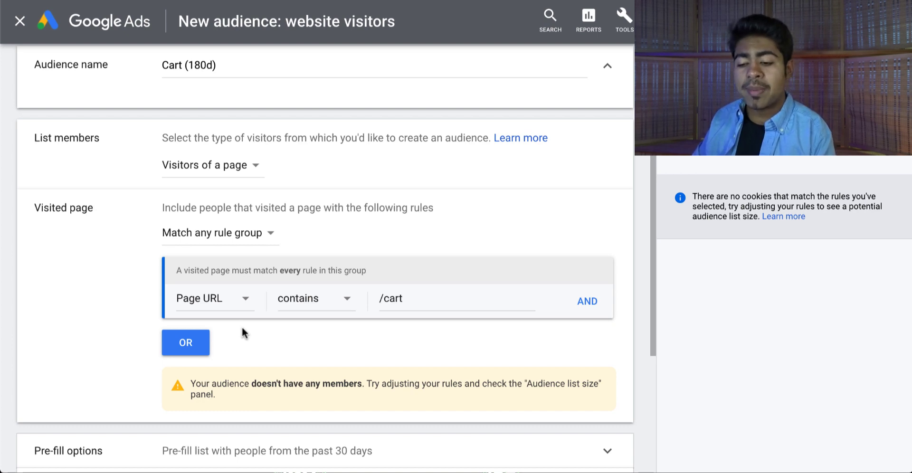
# Require visited pages to match every rule group and add a second group for page URLs containing "/checkout".
pyautogui.click(248, 232)
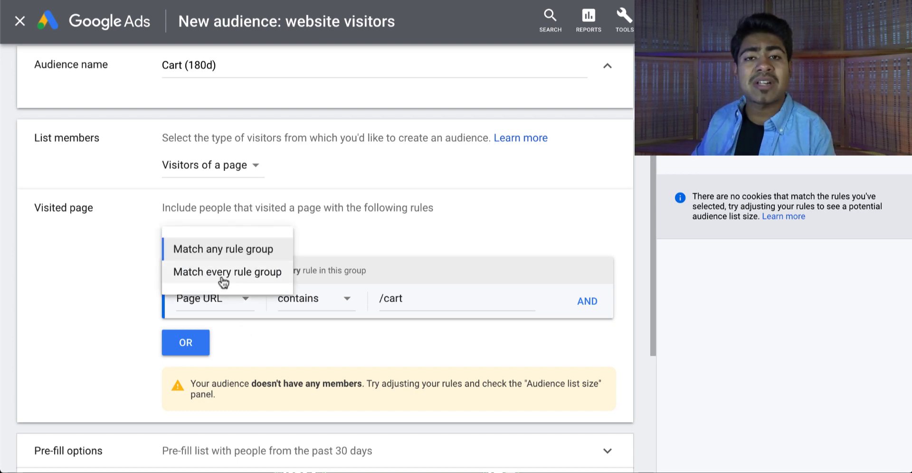
pyautogui.click(219, 275)
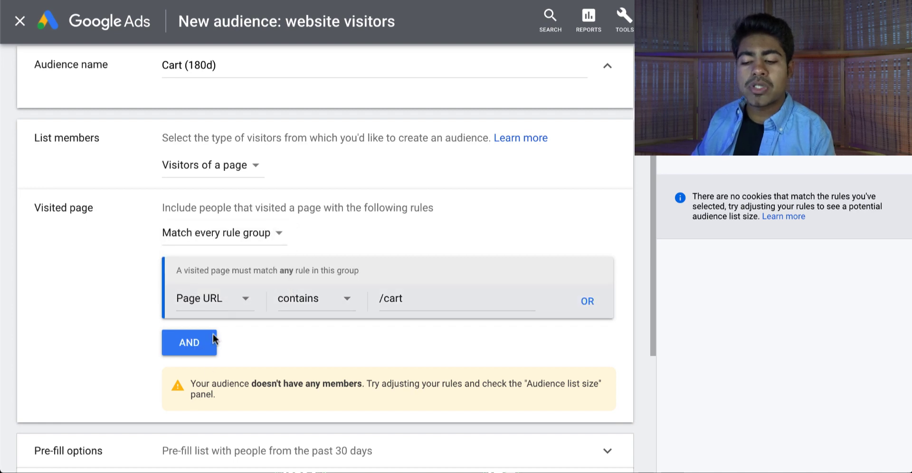
pyautogui.click(193, 349)
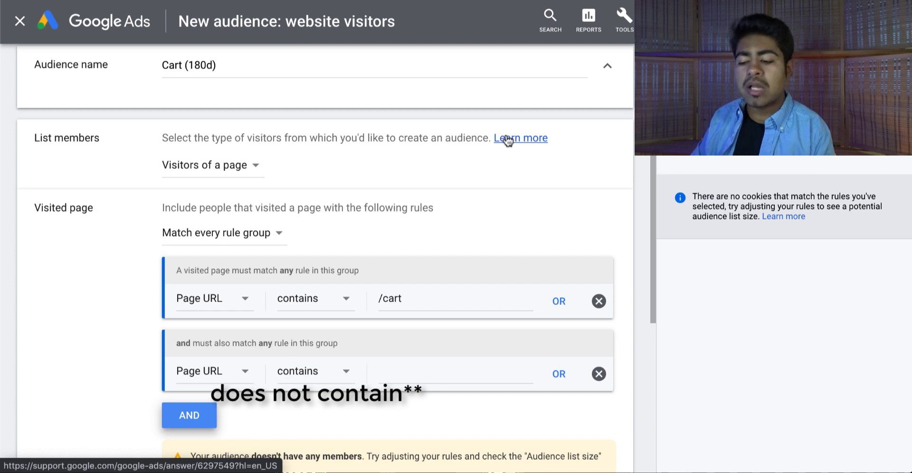
pyautogui.click(422, 371)
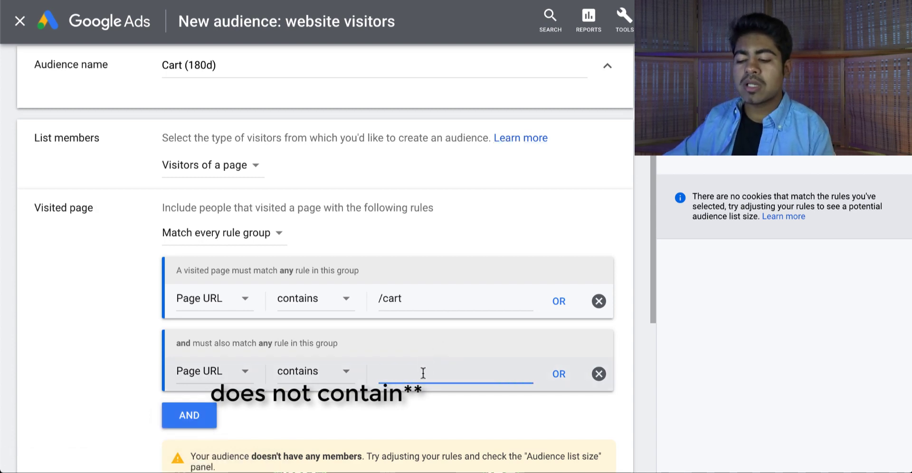
pyautogui.write('/checkouts')
pyautogui.press('BackSpace')
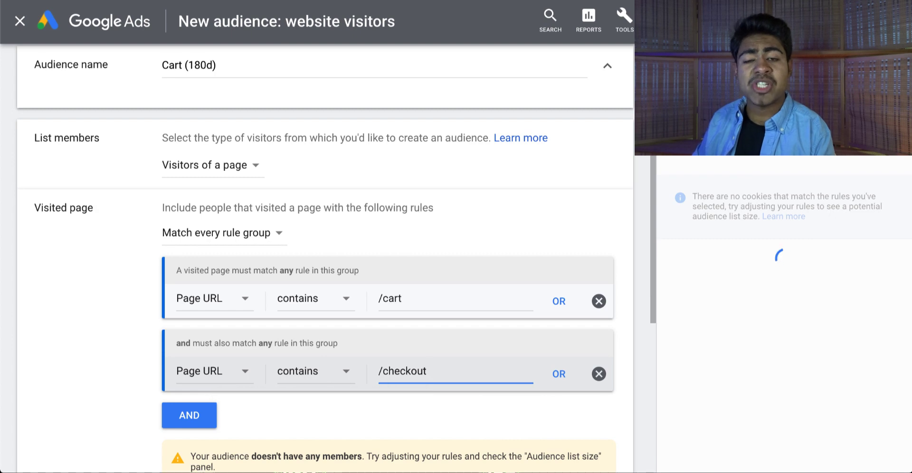
pyautogui.doubleClick(413, 375)
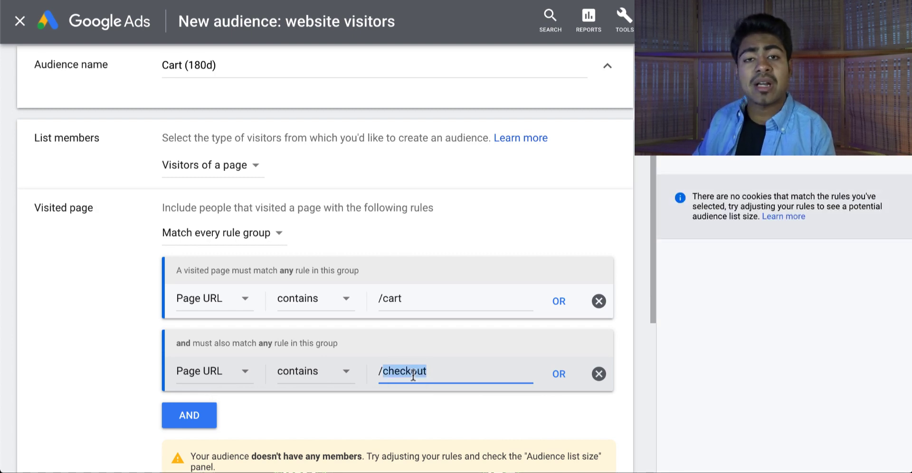
pyautogui.click(390, 415)
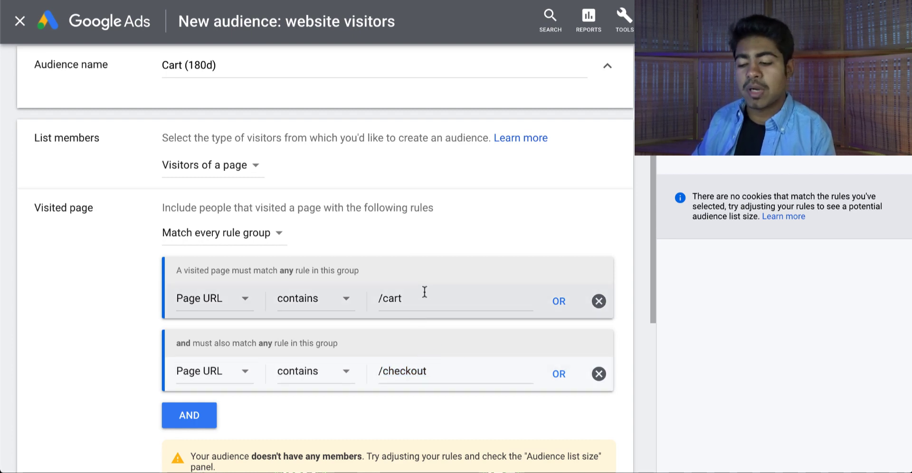
# Set the audience's membership duration to 180 days.
pyautogui.scroll(-4, 414, 300)
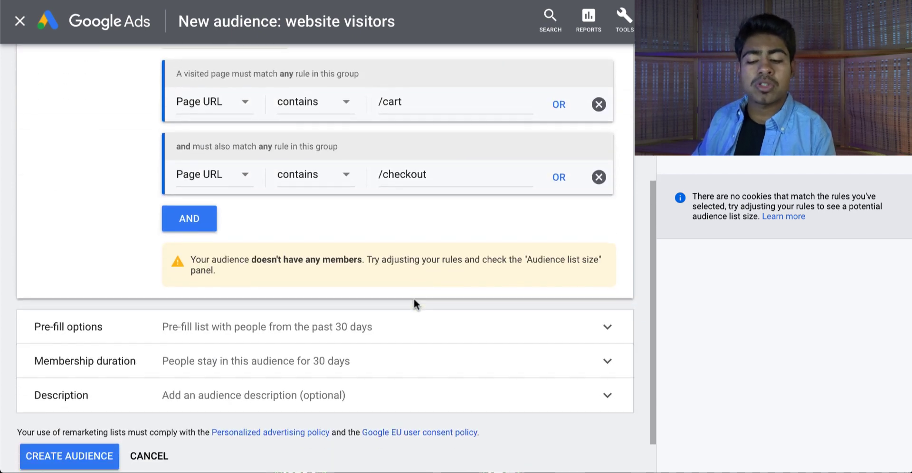
pyautogui.scroll(-1, 414, 300)
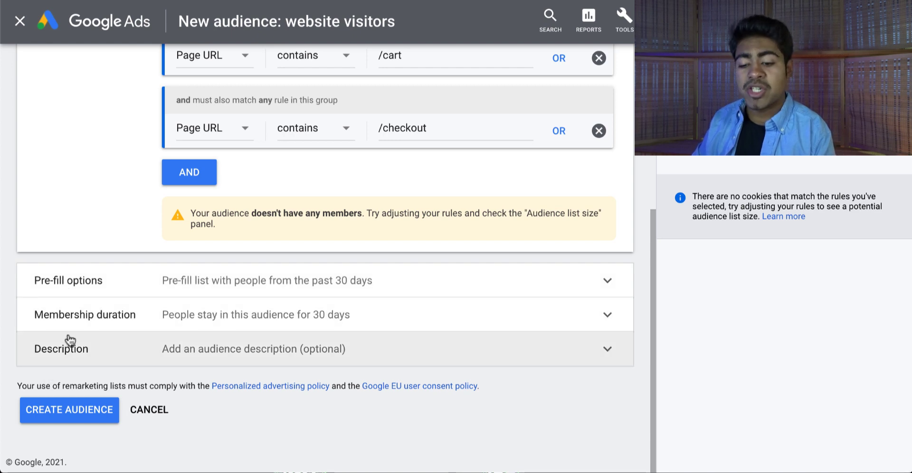
pyautogui.click(84, 315)
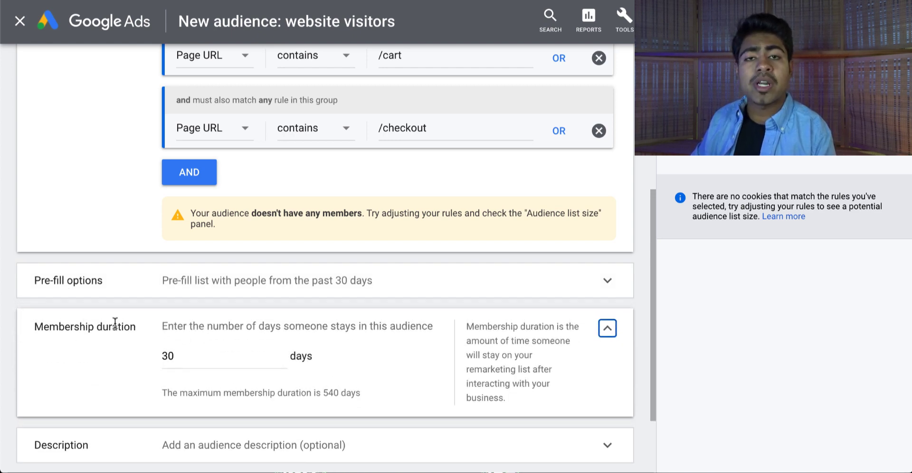
pyautogui.click(178, 362)
pyautogui.click(134, 353)
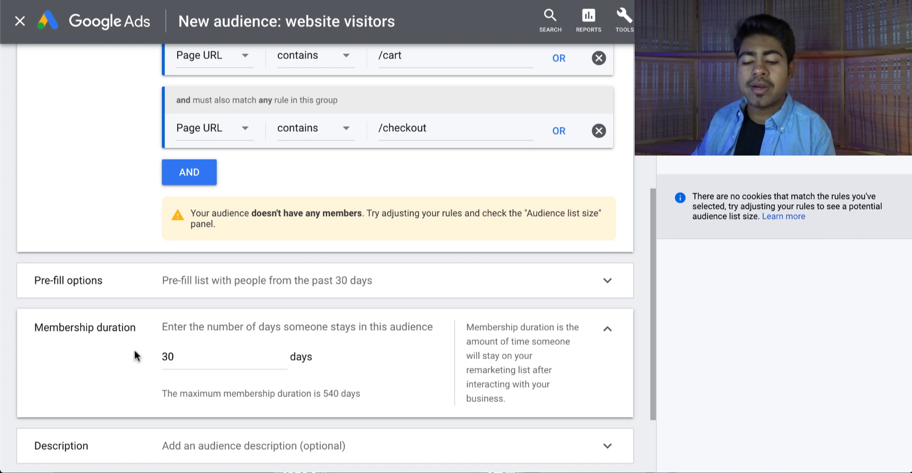
pyautogui.click(188, 359)
pyautogui.write('1')
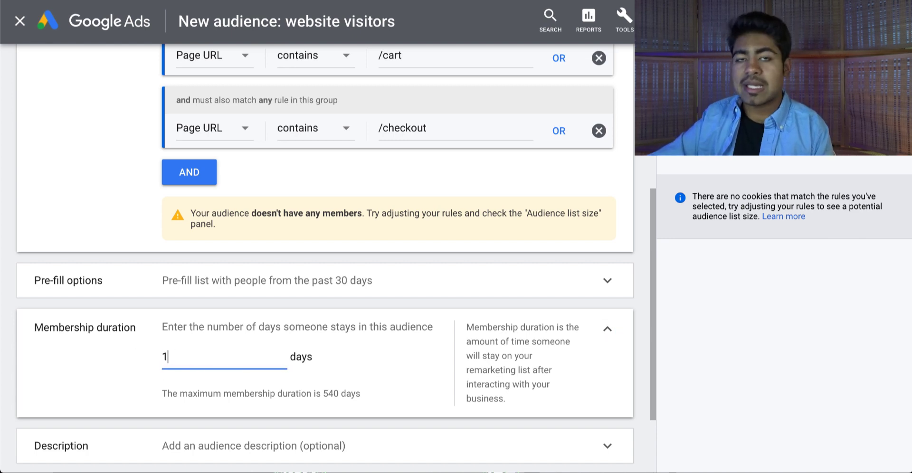
pyautogui.write('80')
pyautogui.click(113, 351)
pyautogui.scroll(-2, 265, 330)
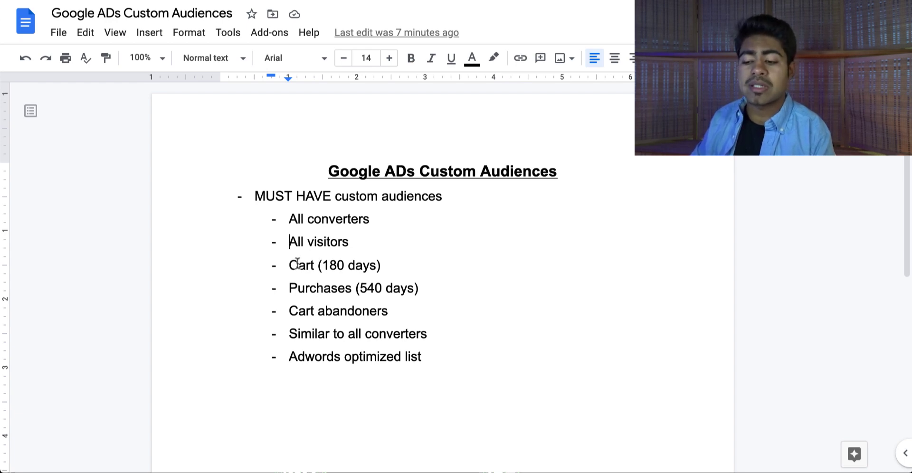
pyautogui.doubleClick(349, 288)
pyautogui.tripleClick(342, 219)
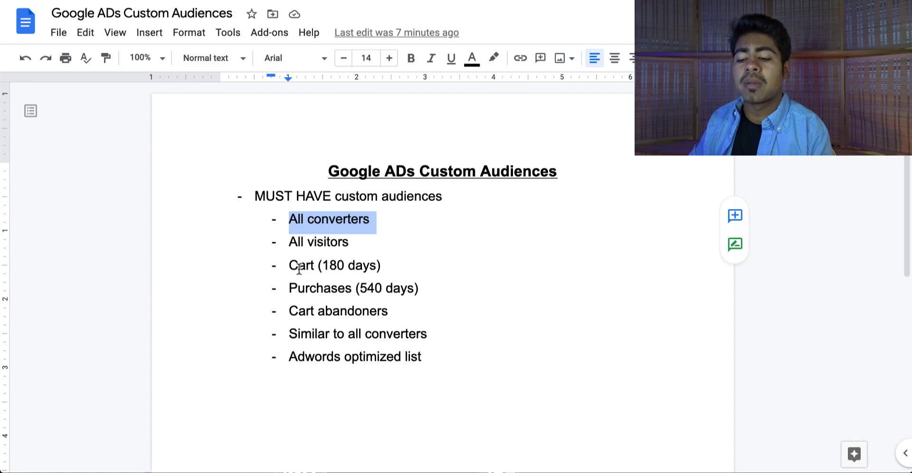
# For the cart abandoners example, copy "/checkout" from the second visited page rule group and remove that group in Google Ads.
pyautogui.click(326, 312)
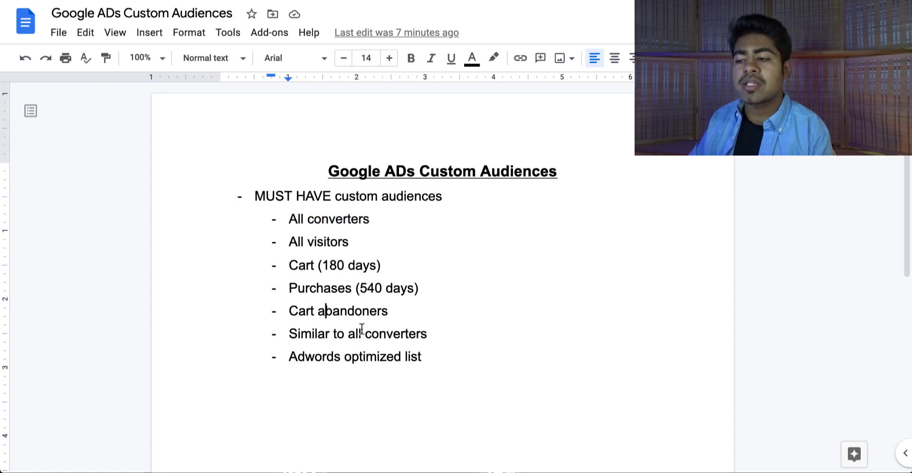
pyautogui.doubleClick(365, 311)
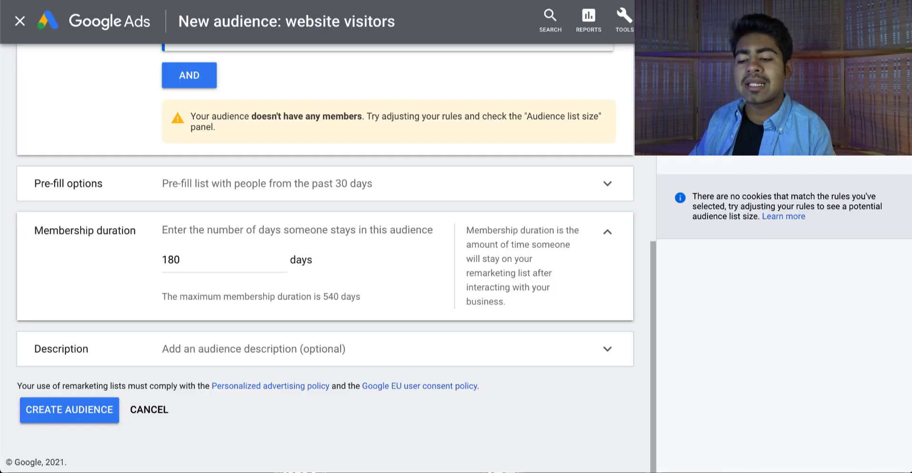
pyautogui.scroll(4, 529, 286)
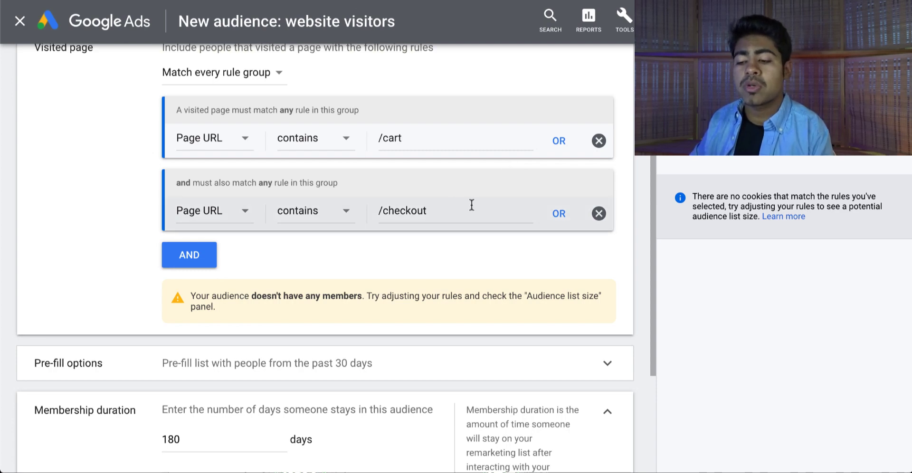
pyautogui.tripleClick(399, 210)
pyautogui.rightClick(398, 216)
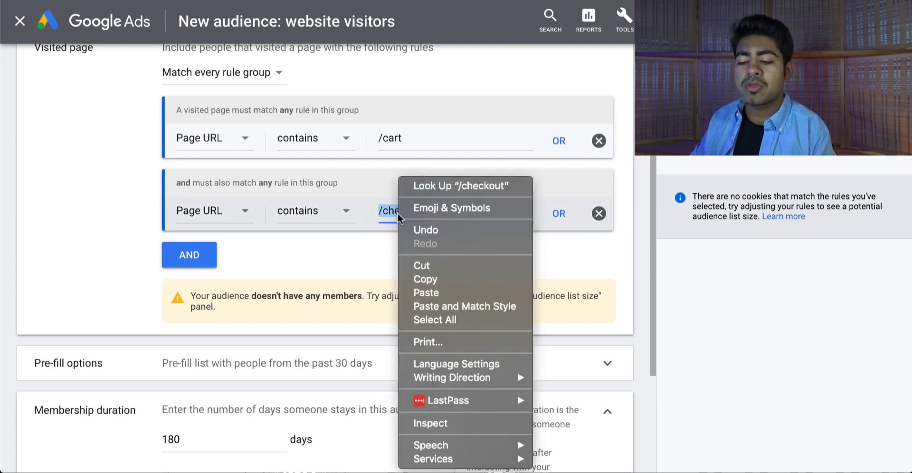
pyautogui.click(420, 279)
pyautogui.click(599, 213)
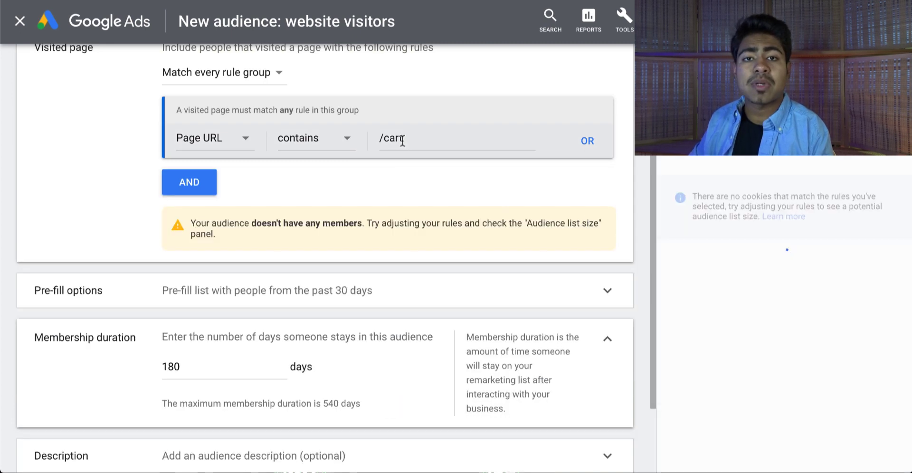
# Replace the value in the remaining page URL rule with the copied "/checkout".
pyautogui.tripleClick(409, 138)
pyautogui.rightClick(412, 139)
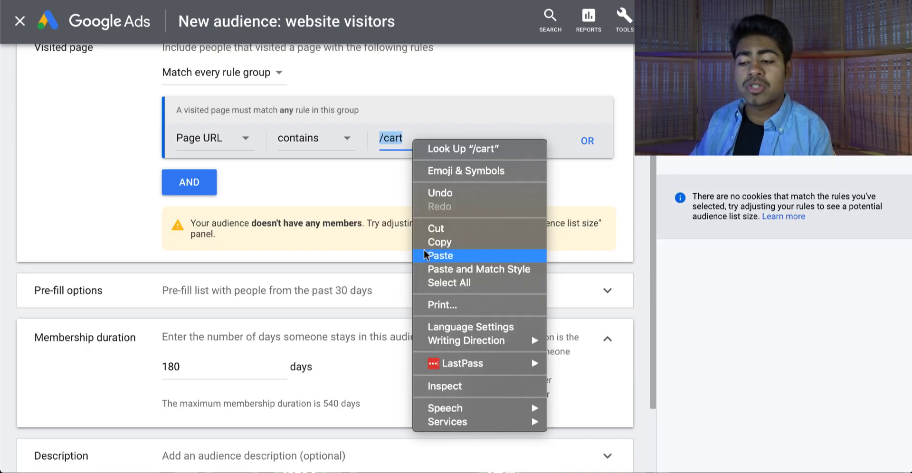
pyautogui.click(424, 256)
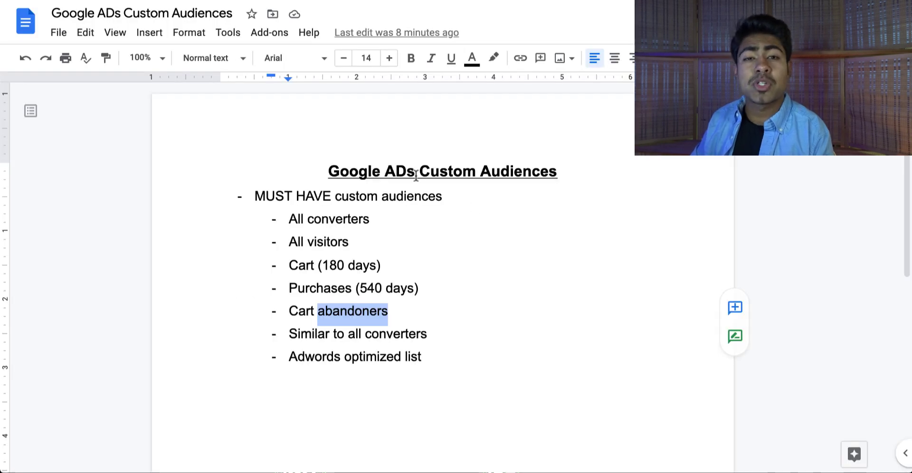
# Switch to the Google Docs audience list and review the cart (180 days) and cart abandoners entries.
pyautogui.click(404, 290)
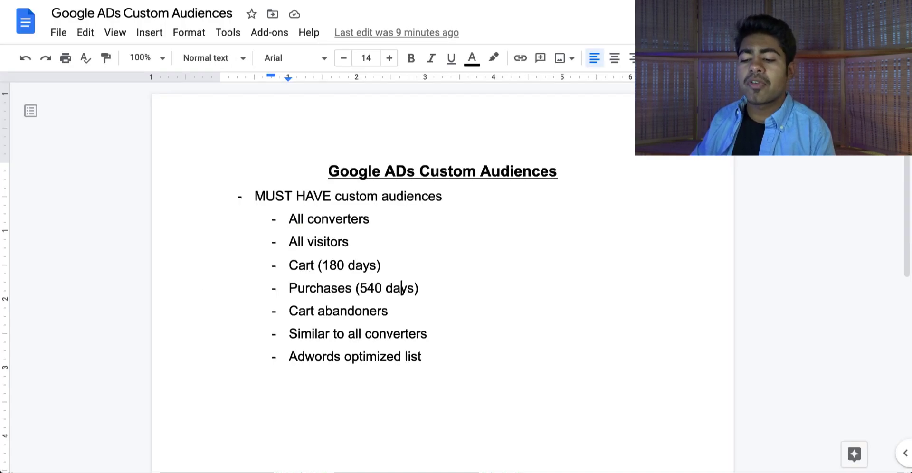
pyautogui.tripleClick(348, 266)
pyautogui.click(348, 266)
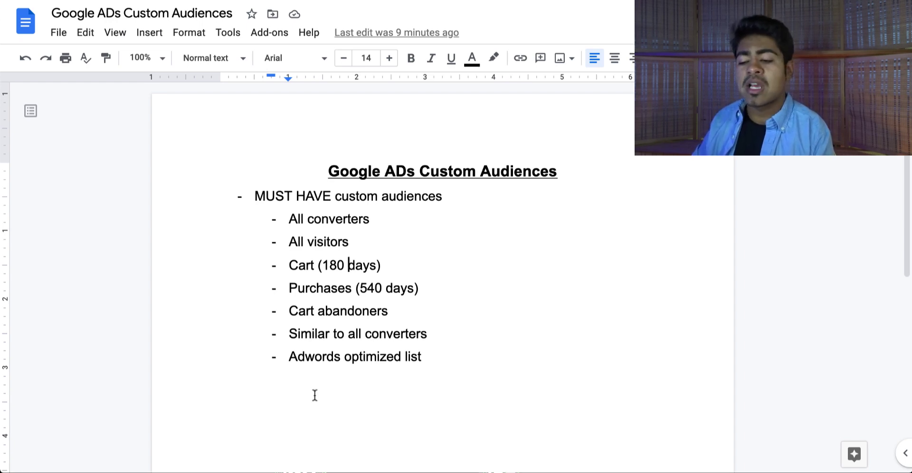
pyautogui.click(363, 266)
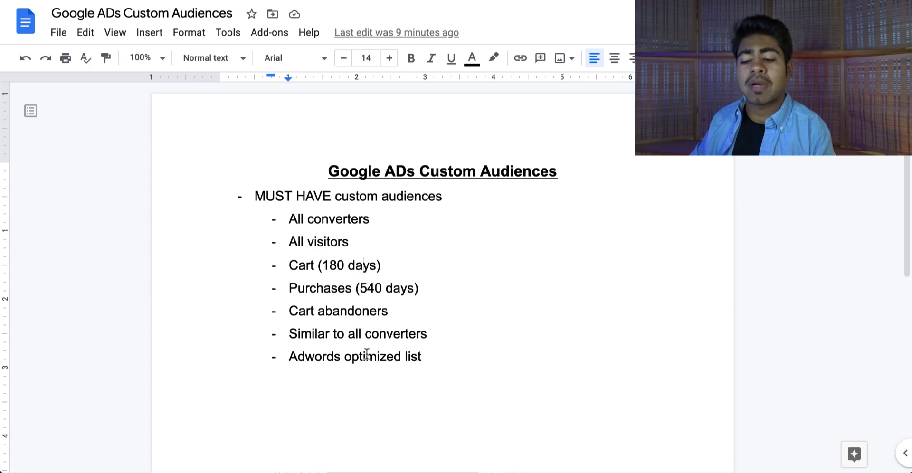
pyautogui.tripleClick(373, 313)
pyautogui.doubleClick(373, 313)
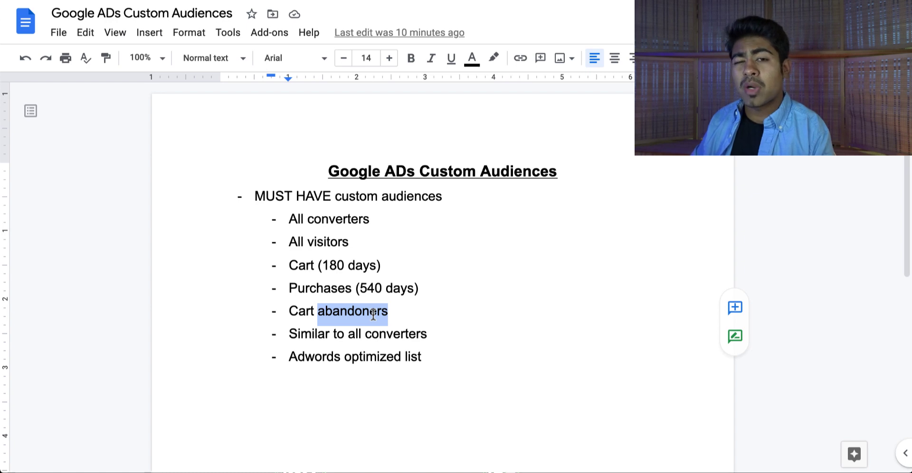
pyautogui.click(353, 306)
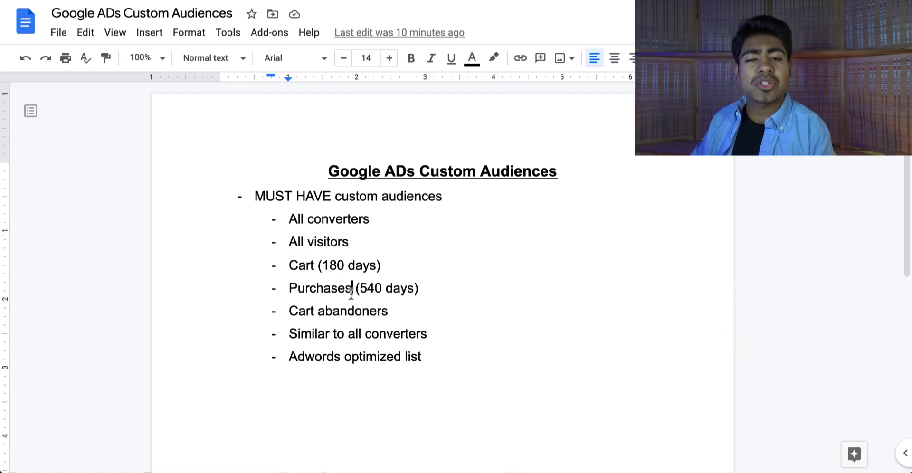
# Compare the all converters entry with the purchases (540 days) entry in the custom audiences list.
pyautogui.doubleClick(365, 221)
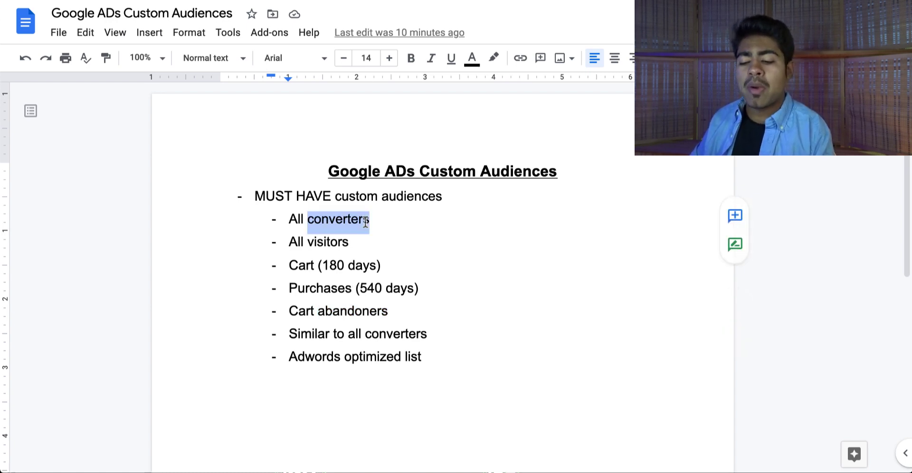
pyautogui.click(350, 287)
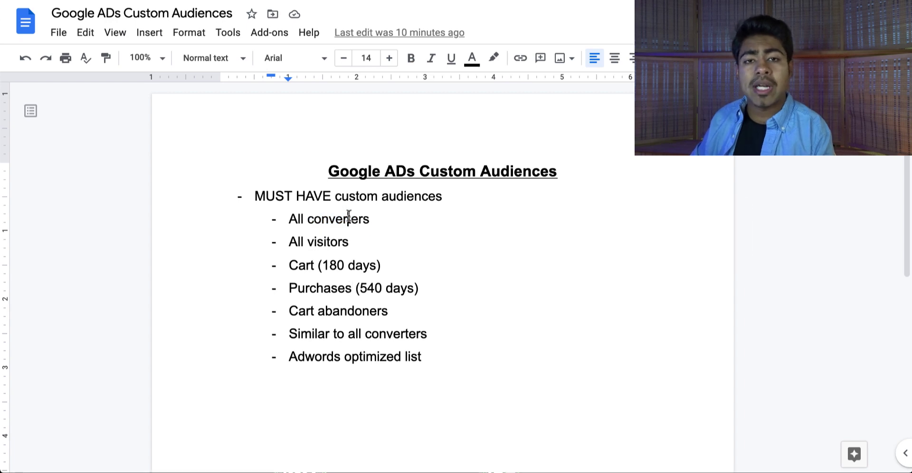
pyautogui.tripleClick(323, 293)
pyautogui.doubleClick(324, 294)
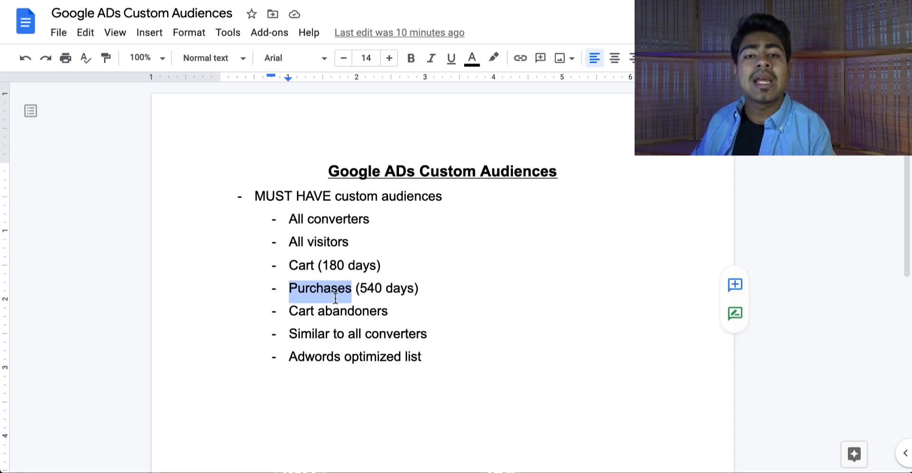
pyautogui.doubleClick(369, 289)
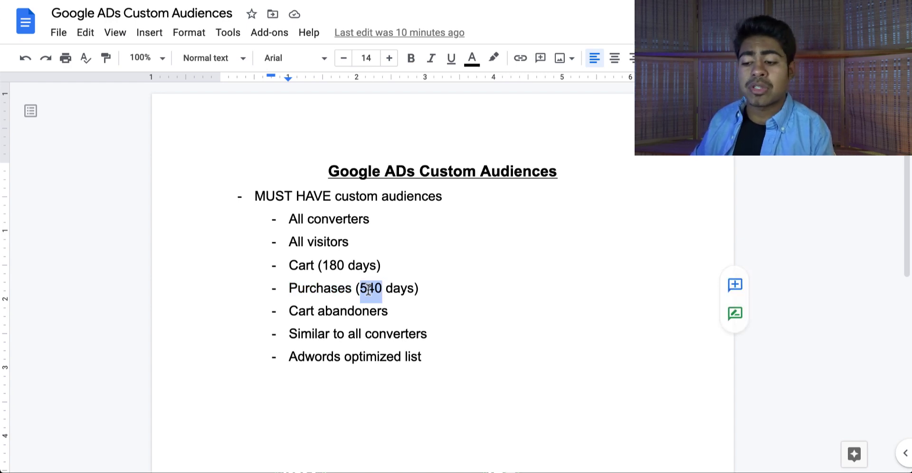
pyautogui.tripleClick(360, 292)
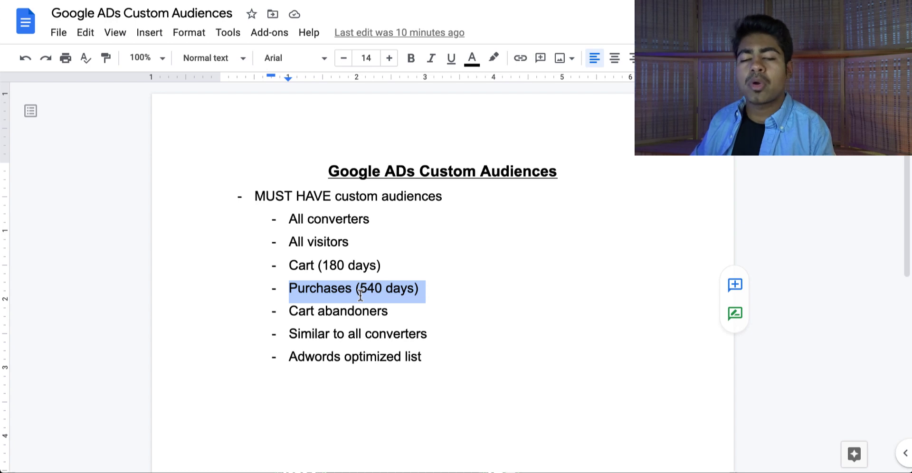
pyautogui.tripleClick(347, 215)
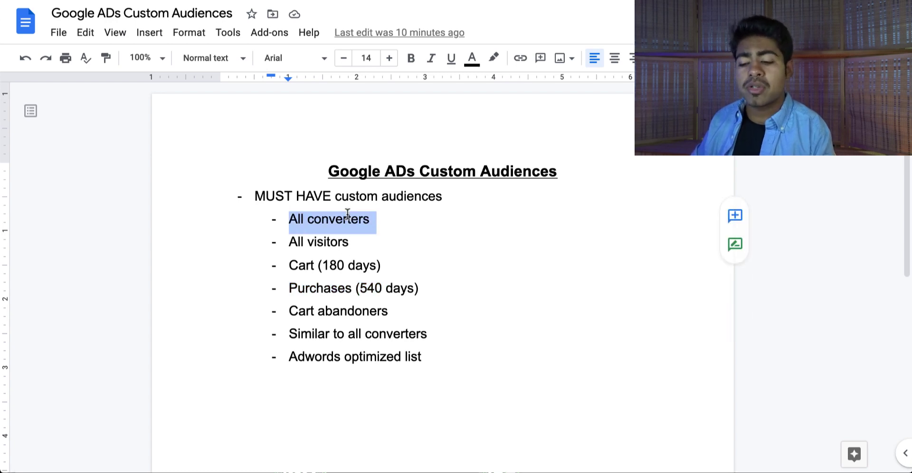
pyautogui.tripleClick(336, 289)
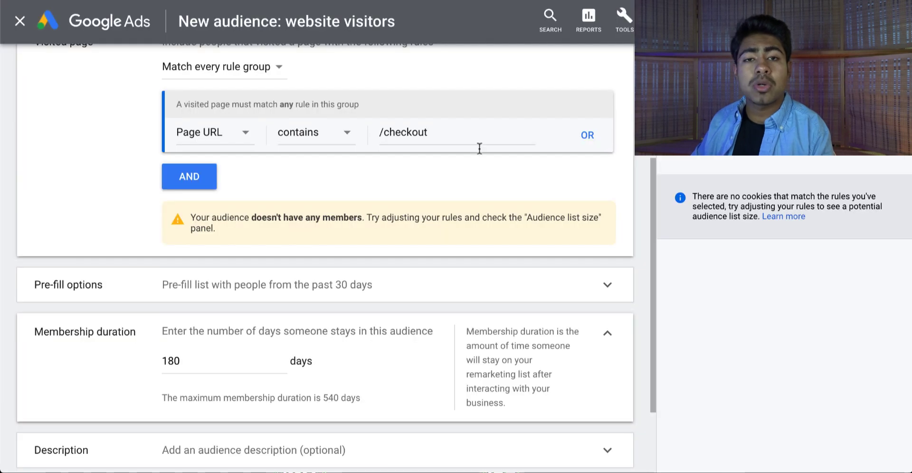
# Switch back to Google Ads and set the visited page rule to match page URLs containing "/thank_you".
pyautogui.scroll(1, 408, 180)
pyautogui.doubleClick(408, 166)
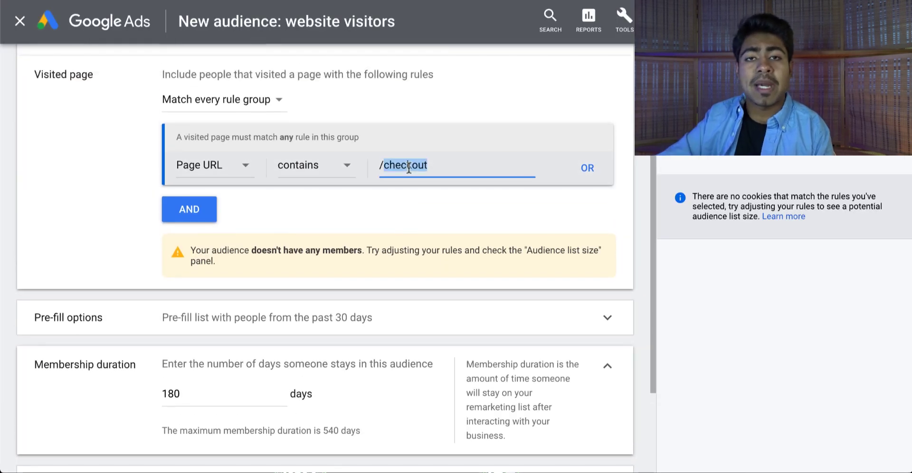
pyautogui.write('thank')
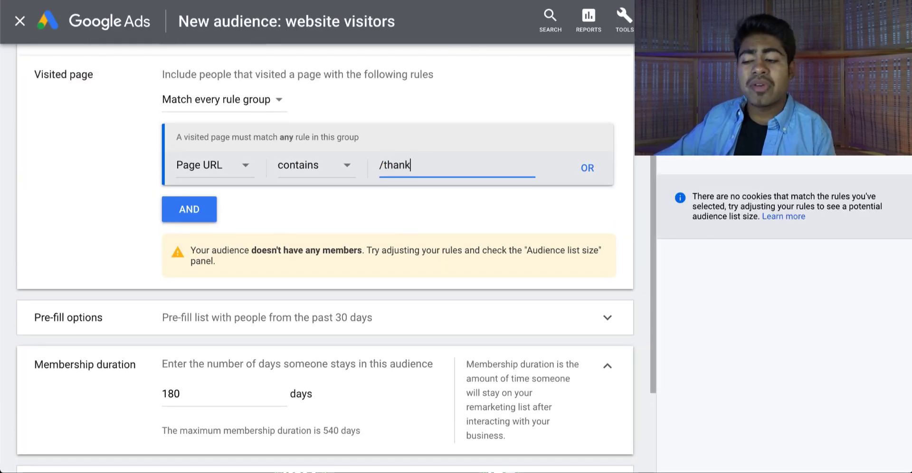
pyautogui.write('_you')
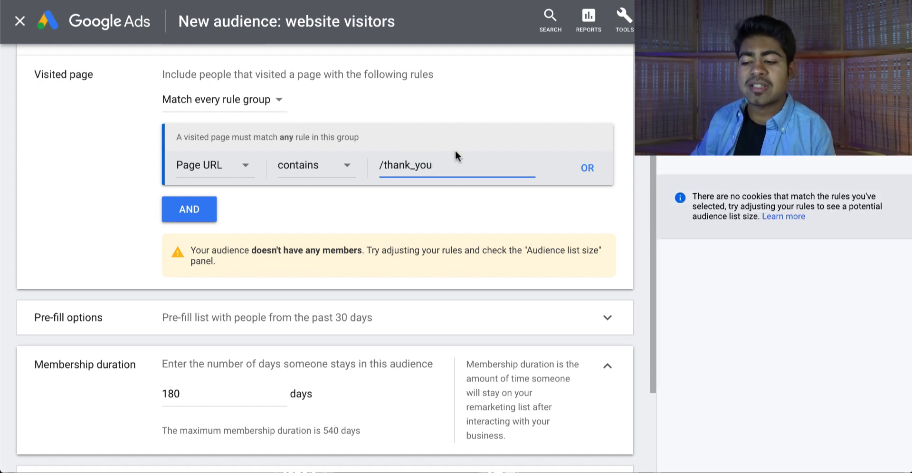
pyautogui.click(389, 158)
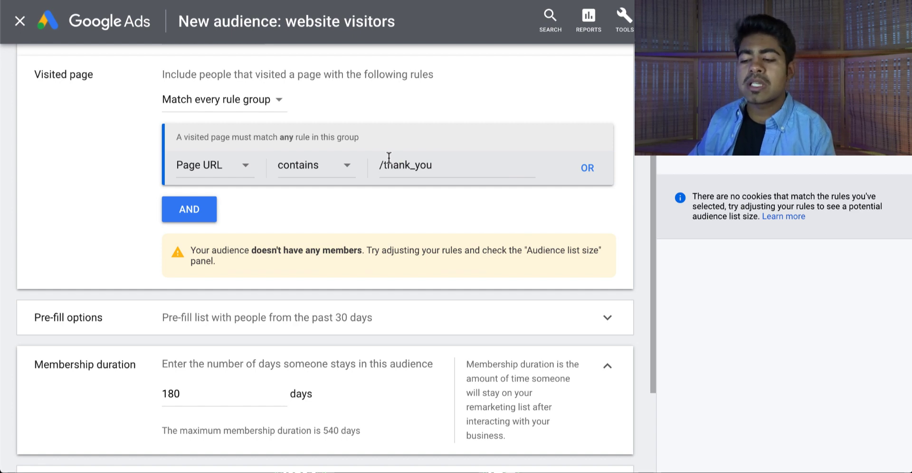
pyautogui.click(425, 172)
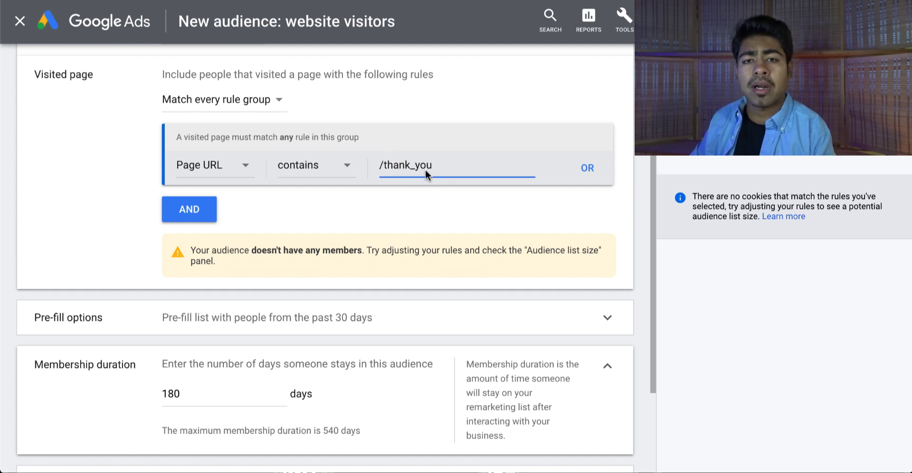
pyautogui.moveTo(444, 169); pyautogui.dragTo(368, 170)
pyautogui.click(413, 180)
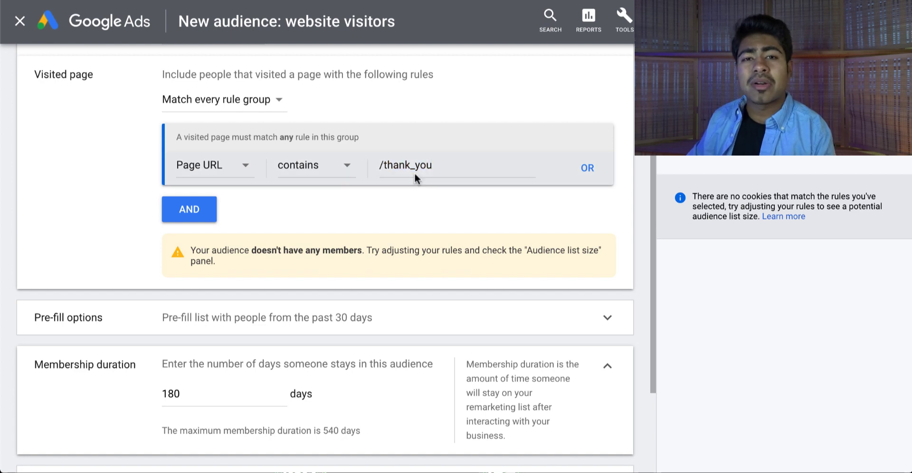
pyautogui.click(398, 167)
pyautogui.click(369, 204)
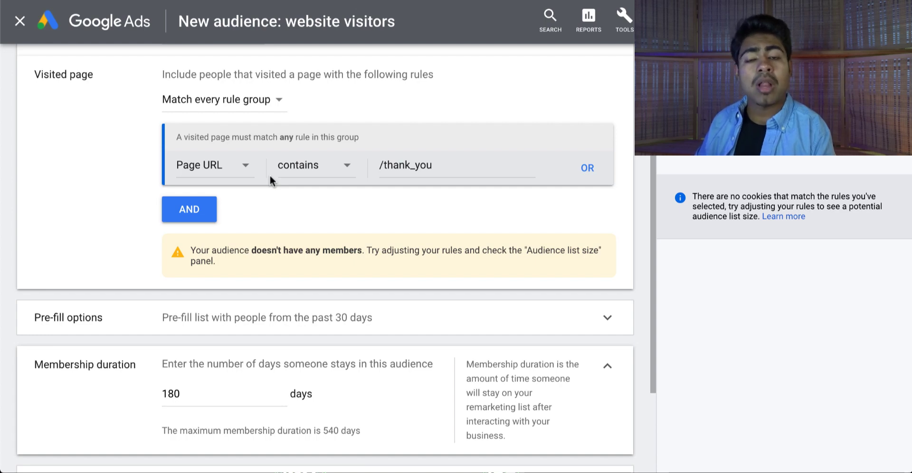
# Open the audience's membership duration value for editing.
pyautogui.scroll(2, 270, 175)
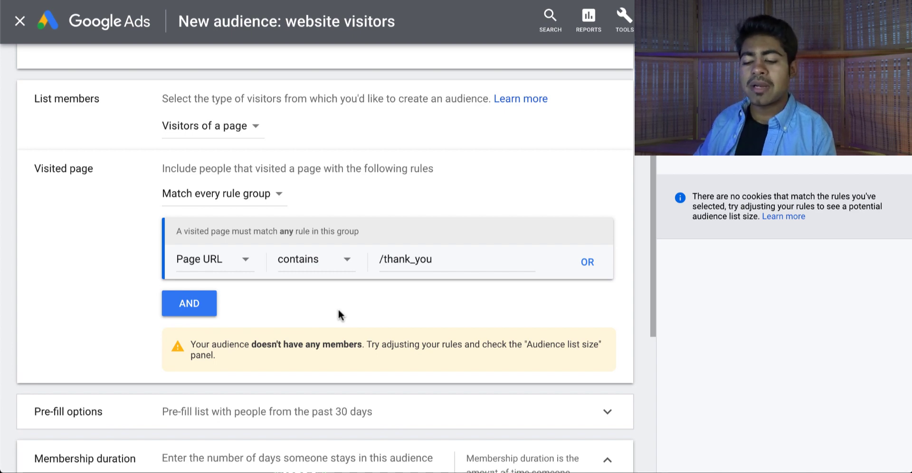
pyautogui.scroll(-5, 338, 313)
pyautogui.click(259, 272)
pyautogui.doubleClick(261, 263)
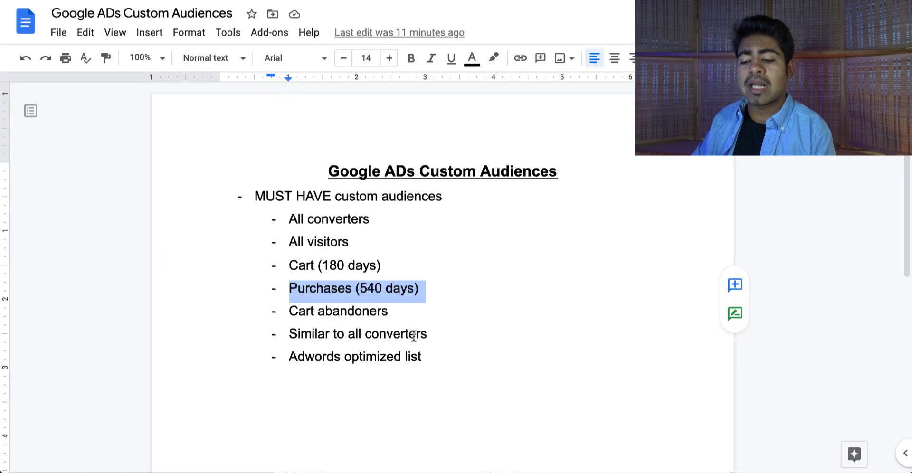
# Switch to the Google Docs audience list and review the "Similar to all converters" and "Adwords optimized list" entries.
pyautogui.click(387, 334)
pyautogui.moveTo(422, 360); pyautogui.dragTo(286, 338)
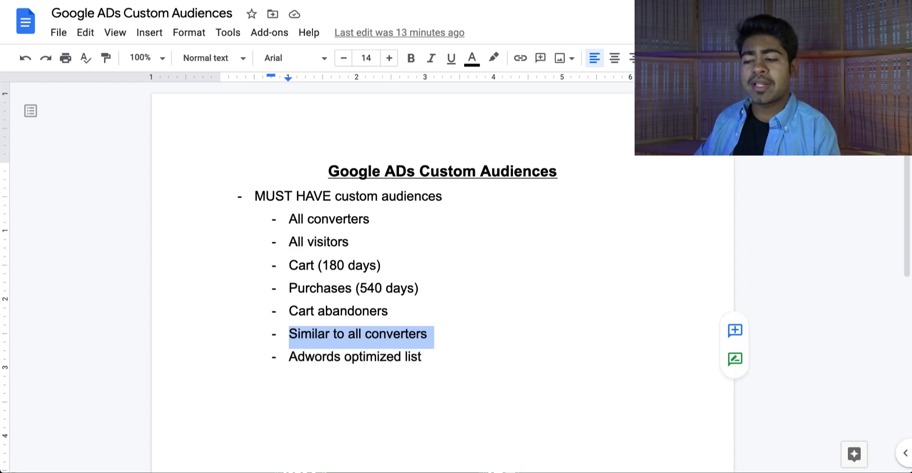
pyautogui.click(499, 356)
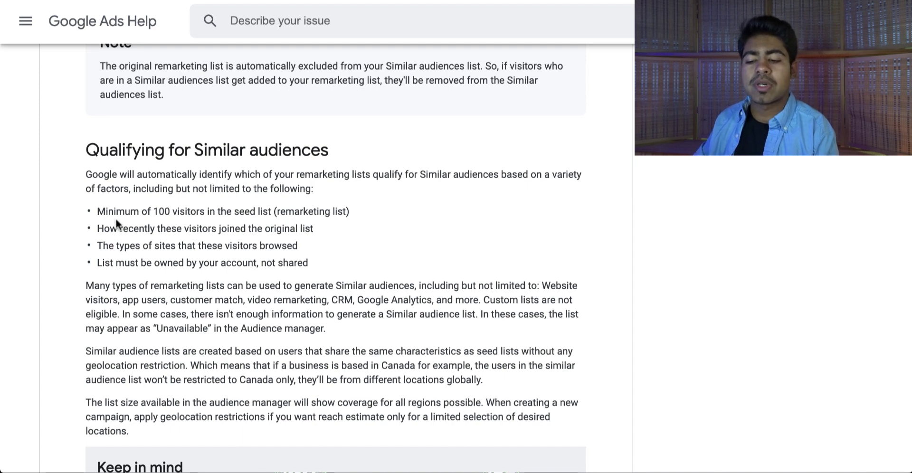
# Switch to the Google Ads Help article and examine the criteria for remarketing lists to qualify for Similar audiences.
pyautogui.moveTo(98, 209); pyautogui.dragTo(318, 267)
pyautogui.click(153, 219)
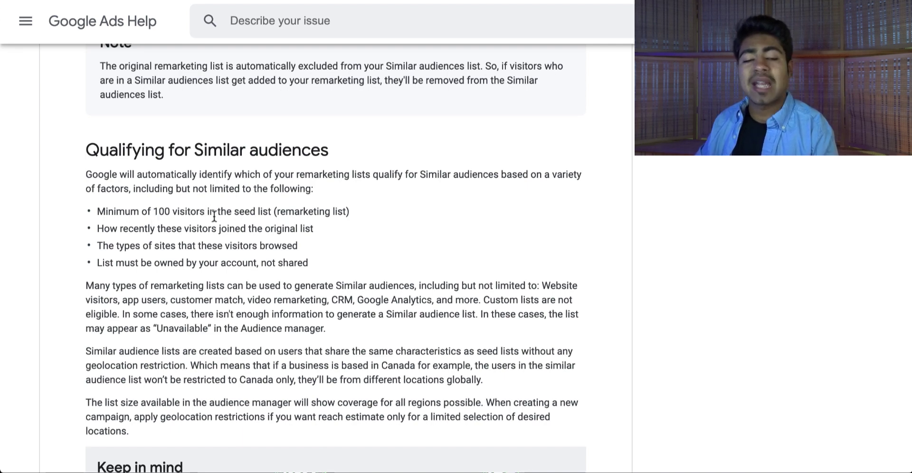
pyautogui.tripleClick(284, 212)
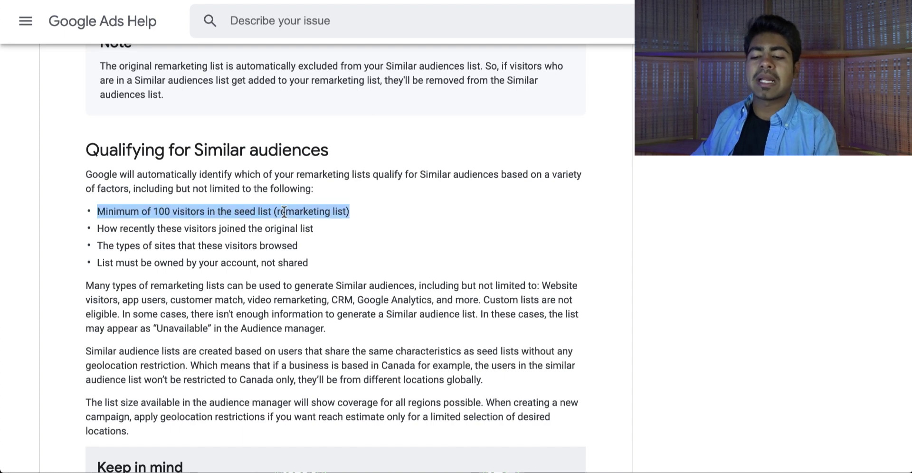
pyautogui.click(268, 215)
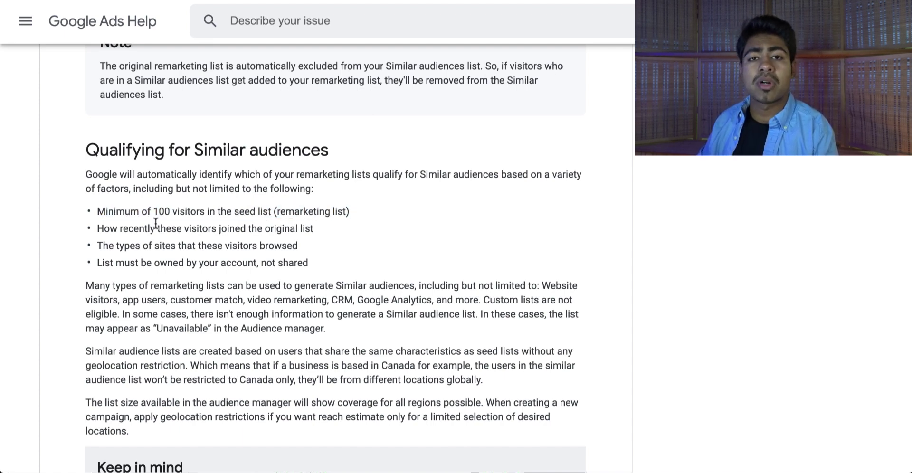
pyautogui.tripleClick(226, 232)
pyautogui.click(226, 232)
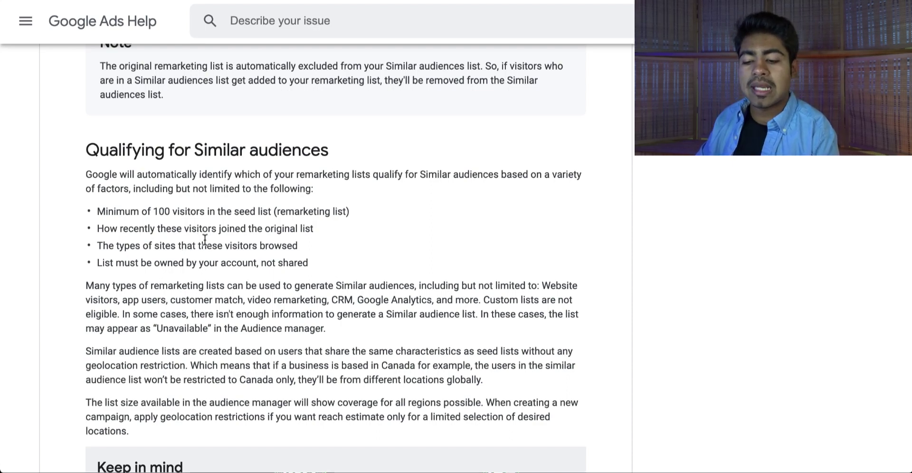
pyautogui.scroll(-1, 144, 266)
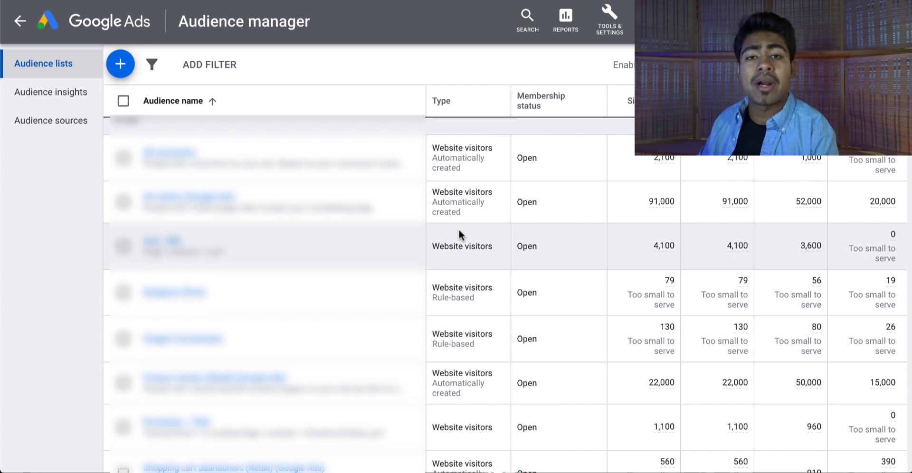
# In the Google Ads audience lists, review the type and sizes of "Similar to All Converters", "Similar to All visitors (AdWords)" and "AdWords optimized list".
pyautogui.scroll(-5, 458, 229)
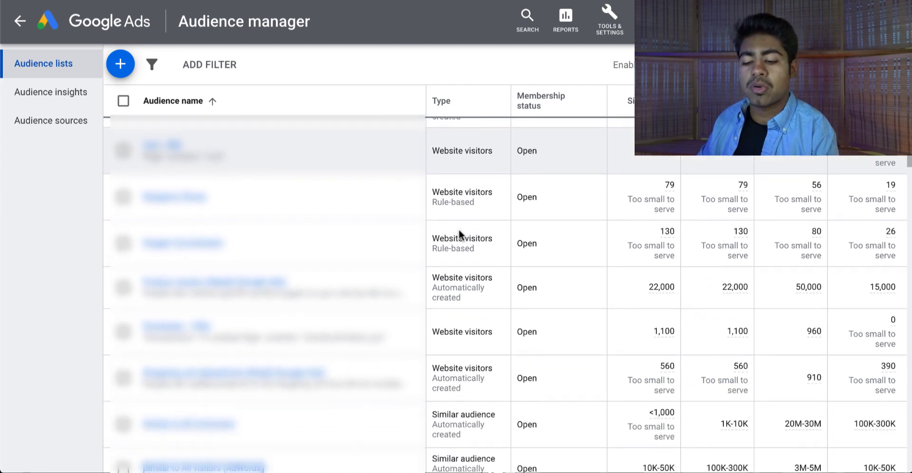
pyautogui.scroll(-1, 459, 230)
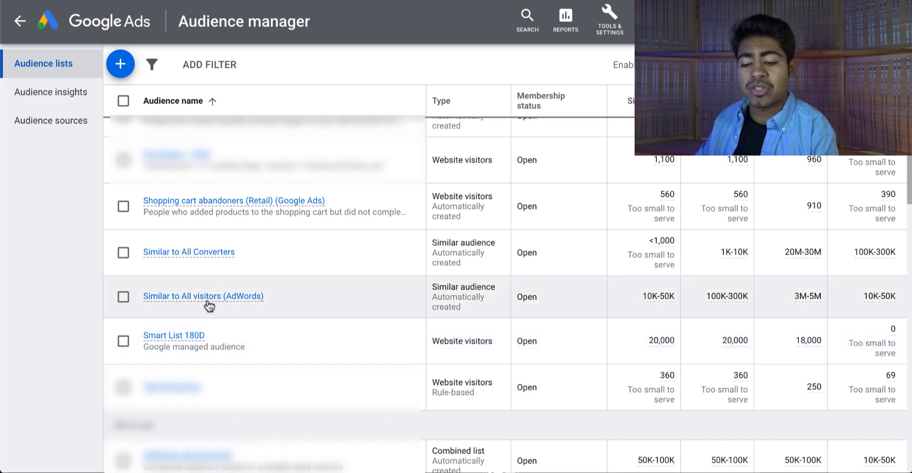
pyautogui.moveTo(209, 306)
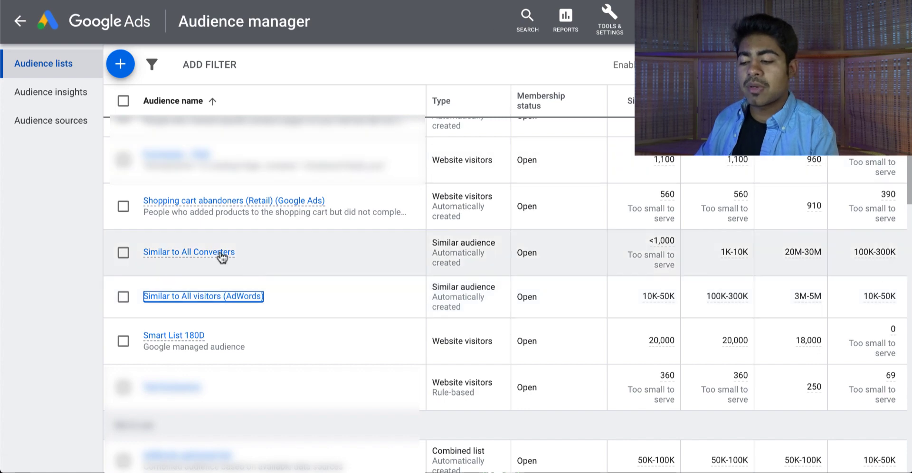
pyautogui.tripleClick(459, 262)
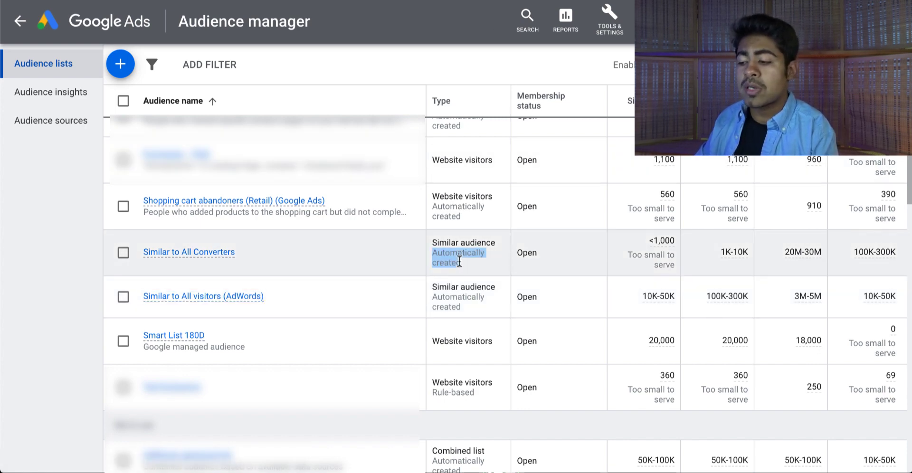
pyautogui.click(473, 269)
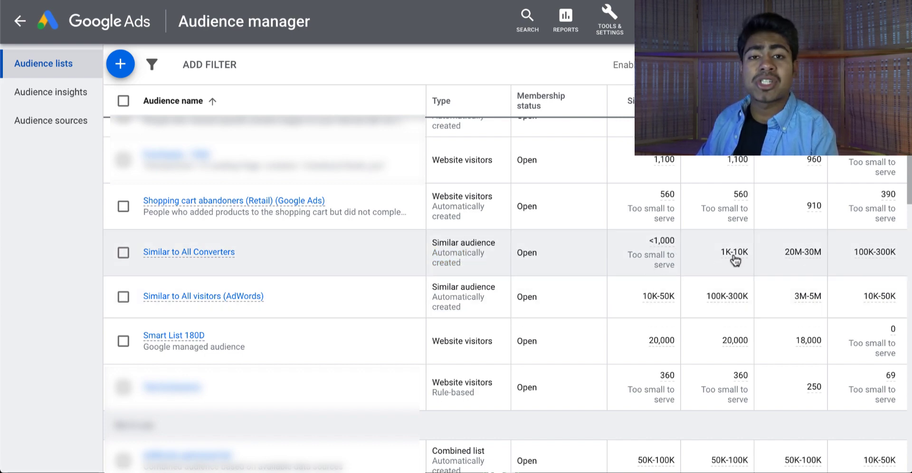
pyautogui.moveTo(735, 262)
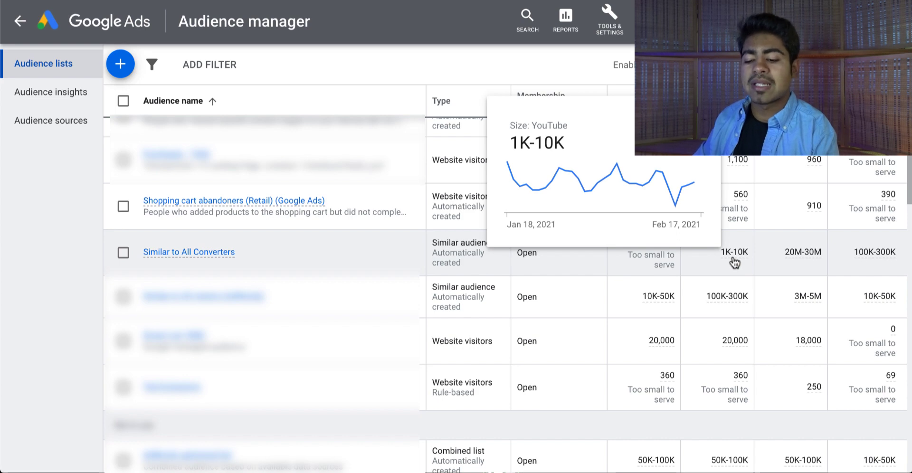
pyautogui.scroll(-3, 600, 328)
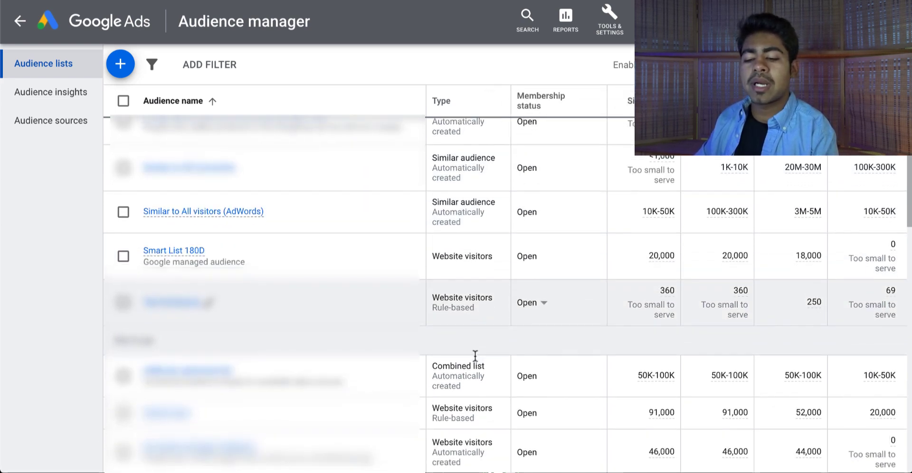
pyautogui.moveTo(217, 375)
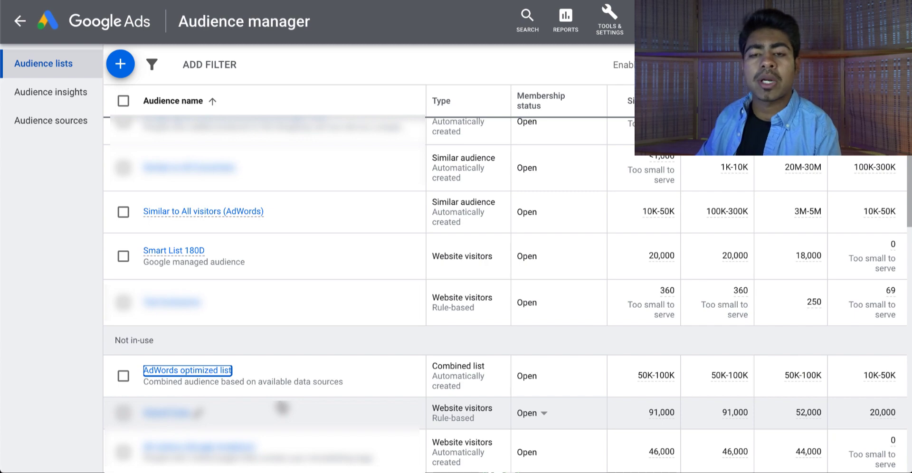
# Leave Audience manager and show the audiences assigned to the "General Testing Camp." shopping campaign.
pyautogui.click(136, 29)
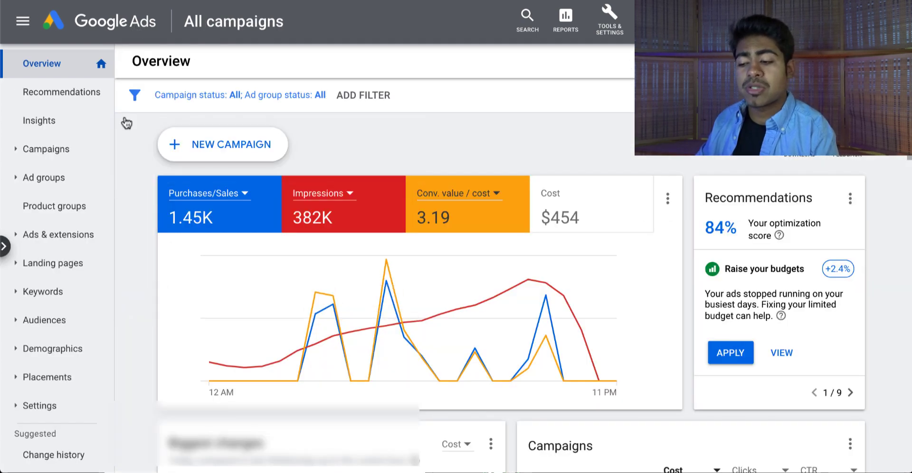
pyautogui.click(100, 155)
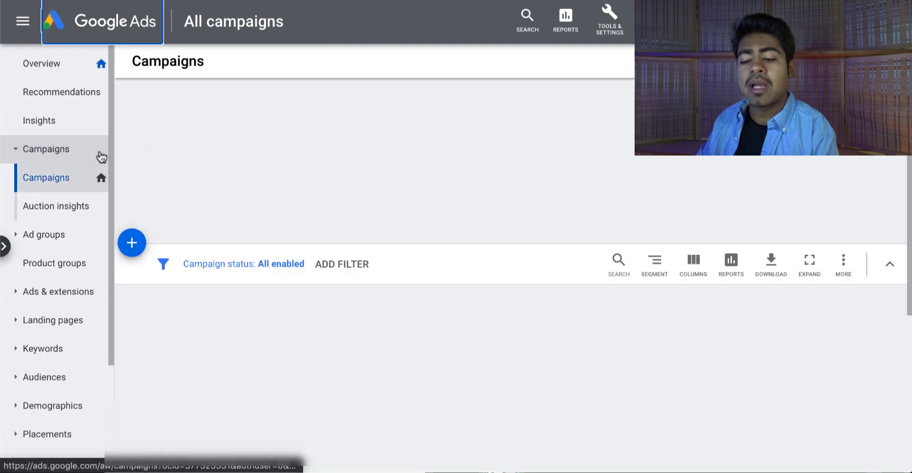
pyautogui.scroll(-2, 269, 416)
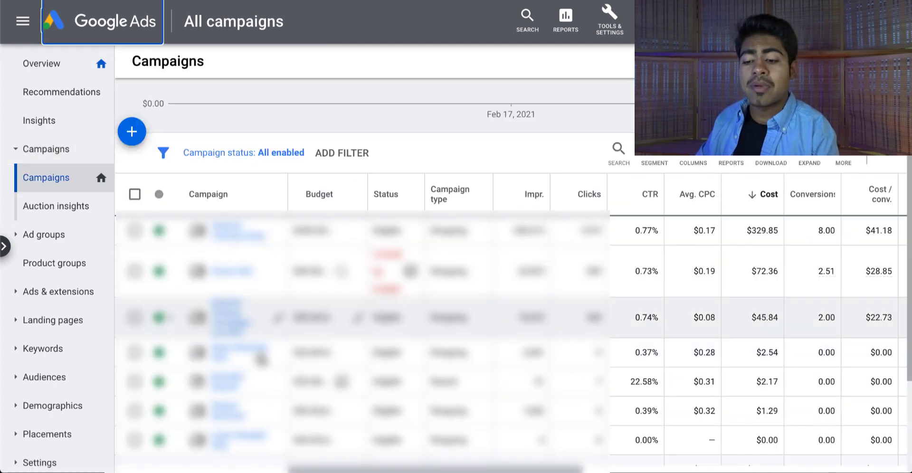
pyautogui.click(237, 239)
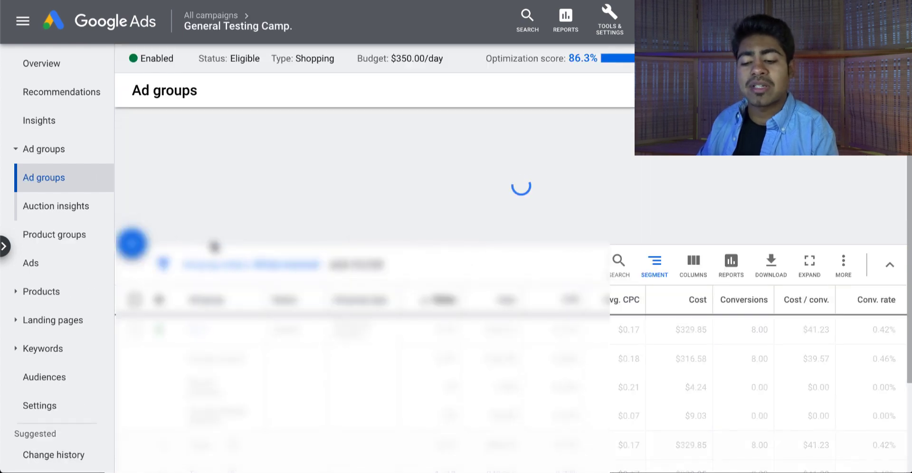
pyautogui.scroll(-2, 82, 378)
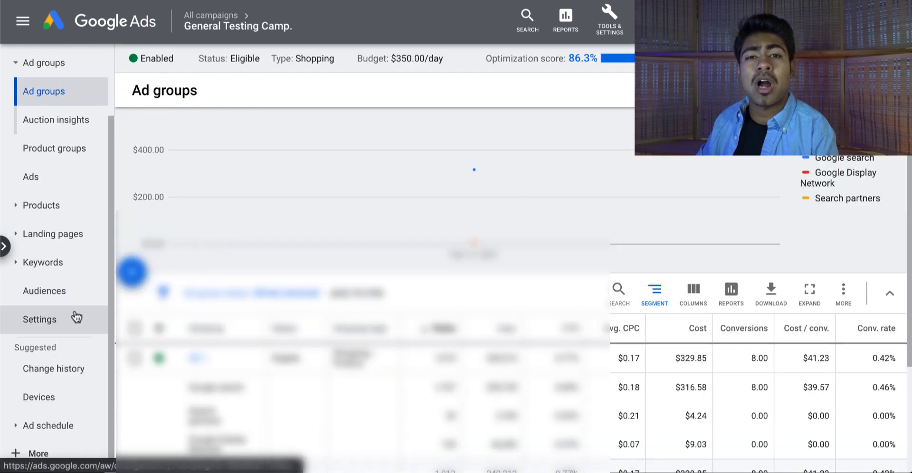
pyautogui.click(81, 297)
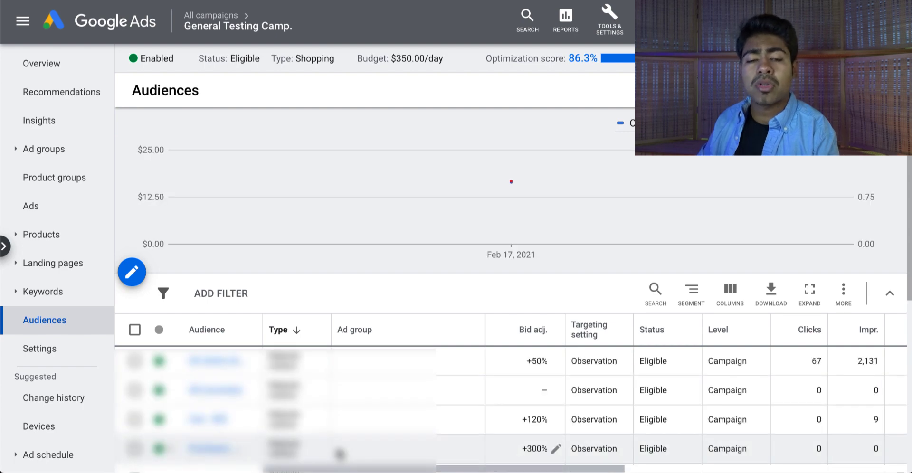
# Narrow the Audience column, and switch to the Google Docs list to highlight the entries from "All converters" through "Cart abandoners".
pyautogui.scroll(-1, 304, 389)
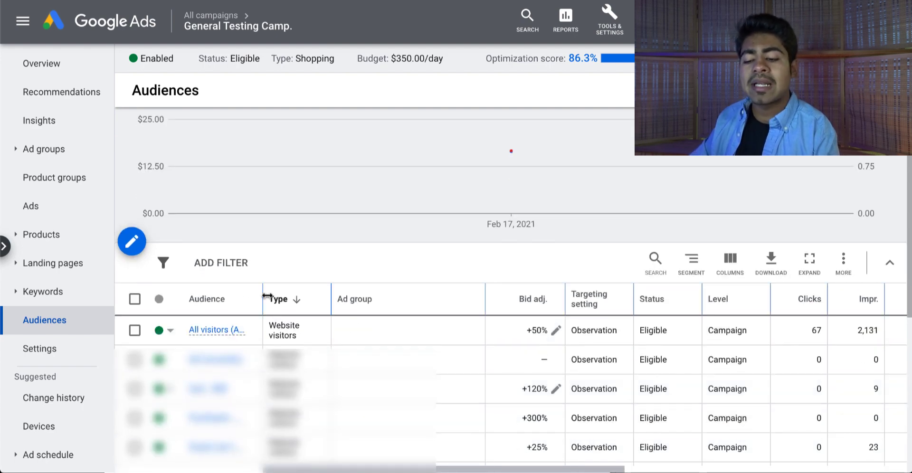
pyautogui.moveTo(262, 299); pyautogui.dragTo(209, 299)
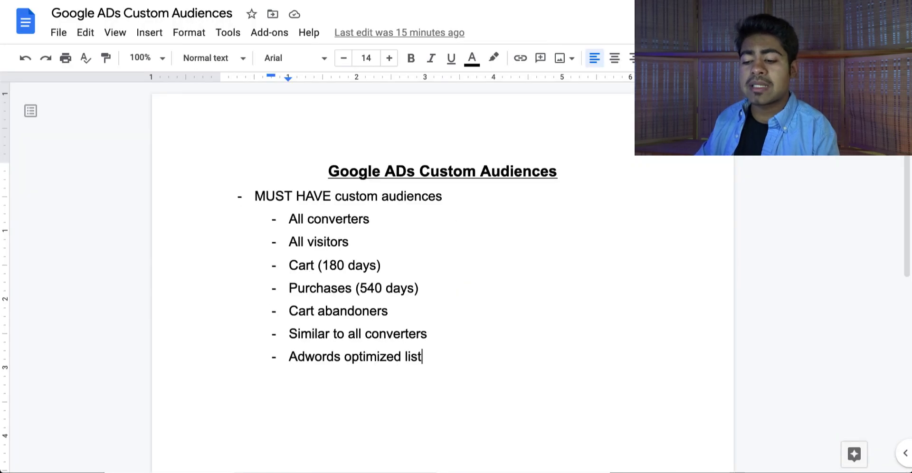
pyautogui.moveTo(389, 312); pyautogui.dragTo(290, 222)
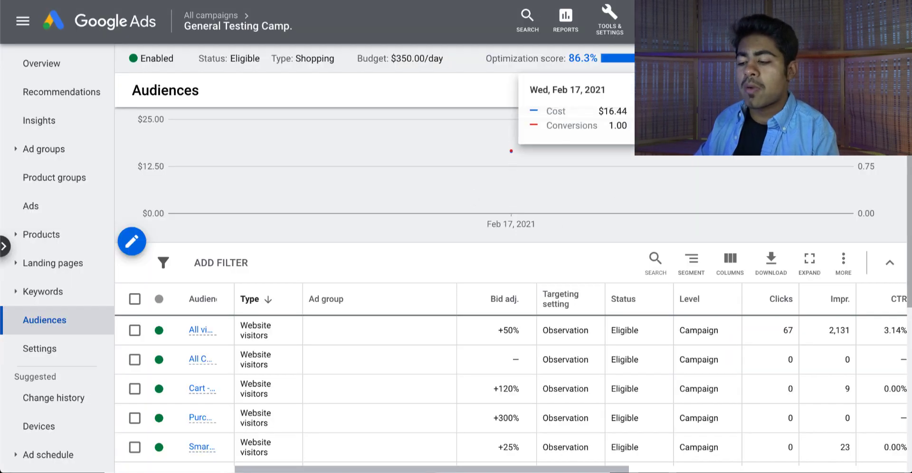
# Switch back to Google Ads and set the campaign audience report's date range to All time.
pyautogui.click(831, 90)
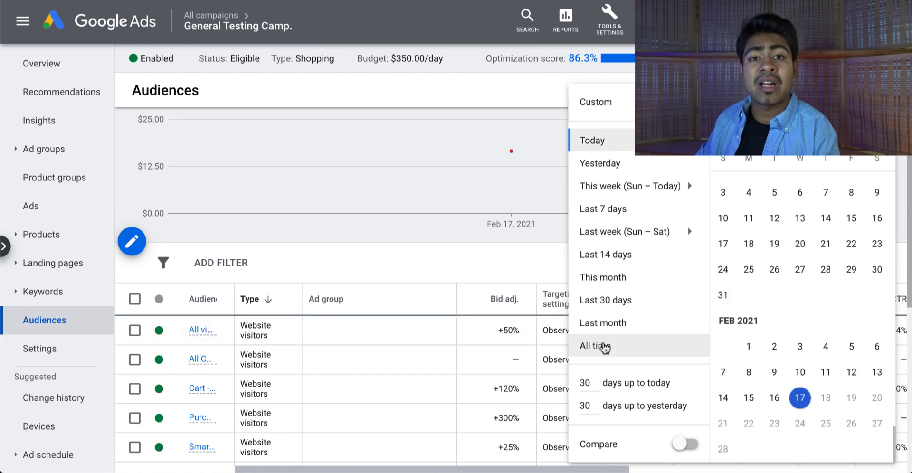
pyautogui.click(607, 344)
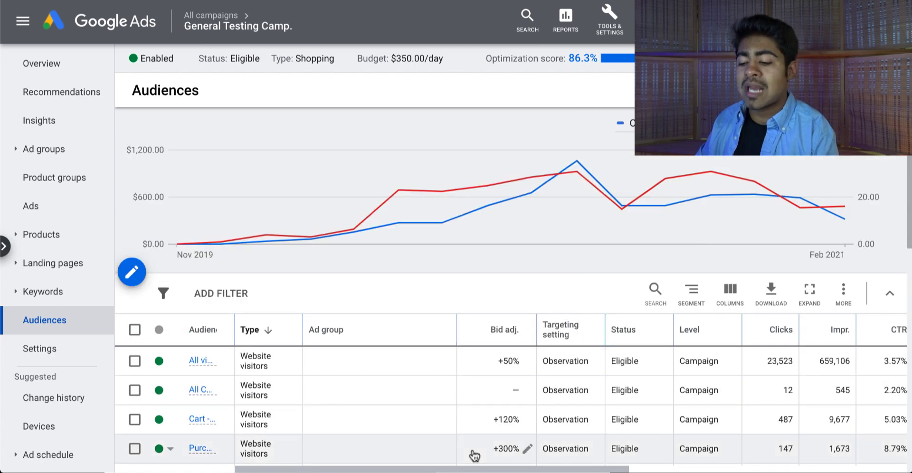
# Examine the audience totals for cost and conversion value, and compare conversion value per cost with the overall campaign's figure.
pyautogui.hscroll(5, 470, 454)
pyautogui.scroll(-1, 471, 454)
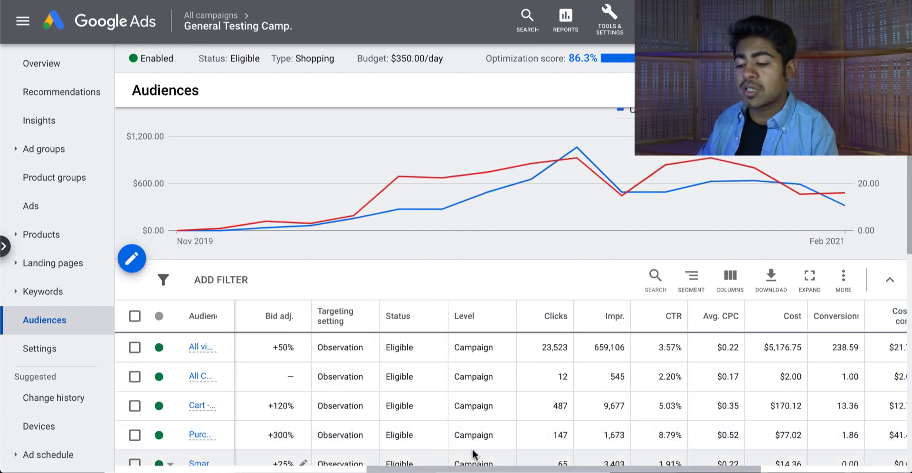
pyautogui.hscroll(5, 472, 453)
pyautogui.scroll(-1, 505, 435)
pyautogui.scroll(-10, 506, 437)
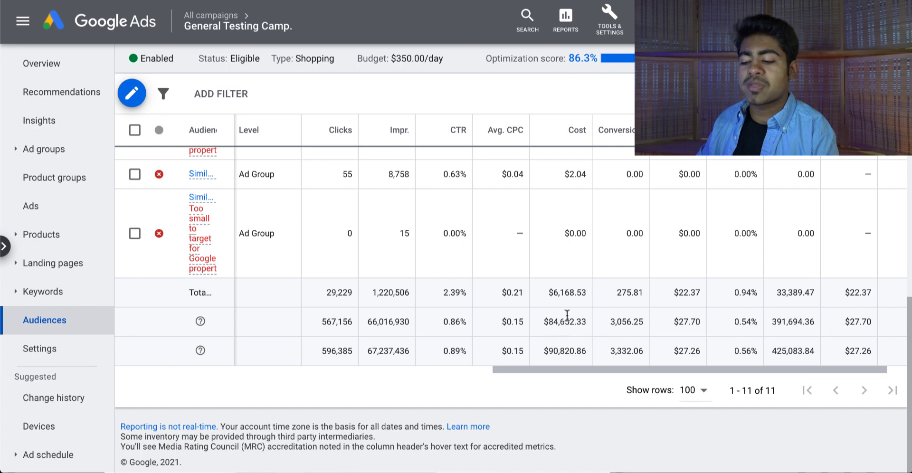
pyautogui.tripleClick(562, 292)
pyautogui.click(574, 301)
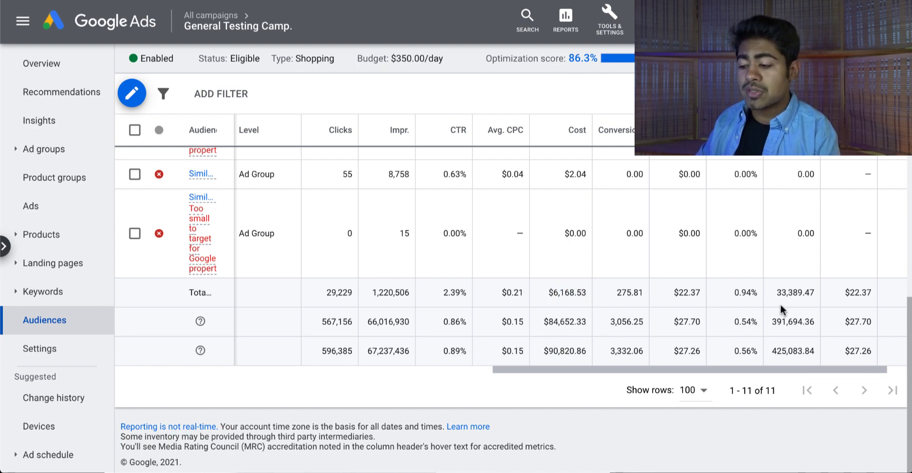
pyautogui.tripleClick(788, 292)
pyautogui.hscroll(2, 788, 291)
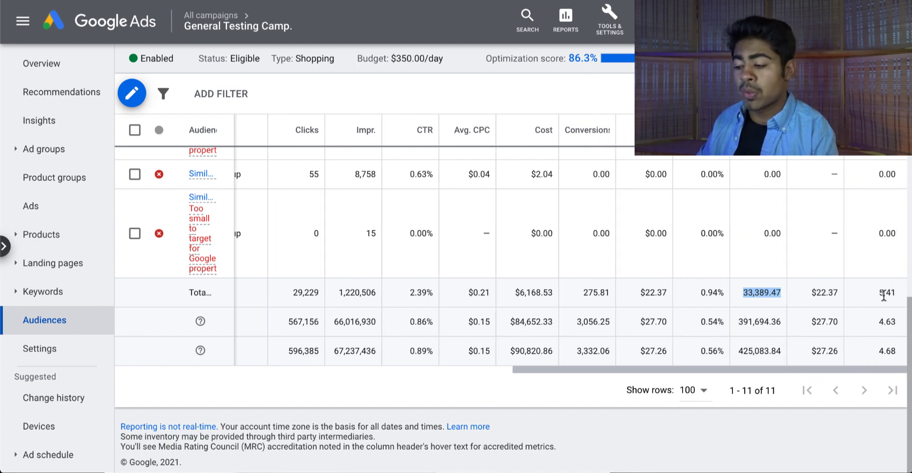
pyautogui.doubleClick(891, 351)
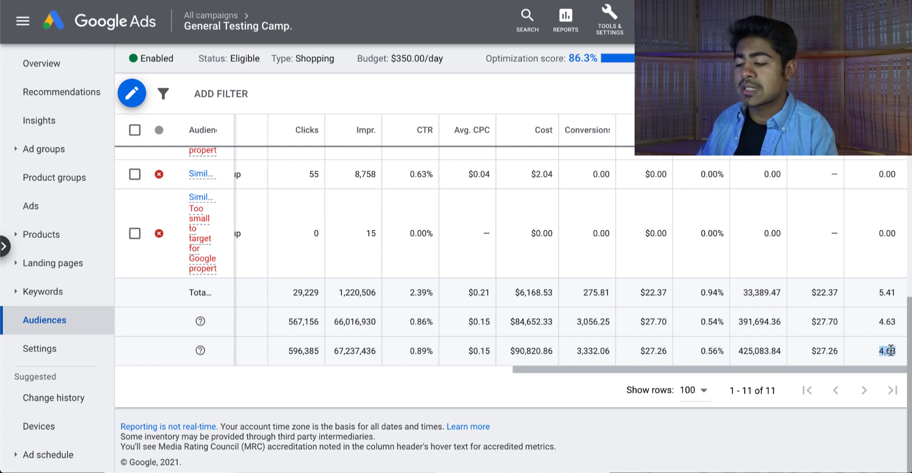
pyautogui.click(887, 363)
pyautogui.doubleClick(888, 293)
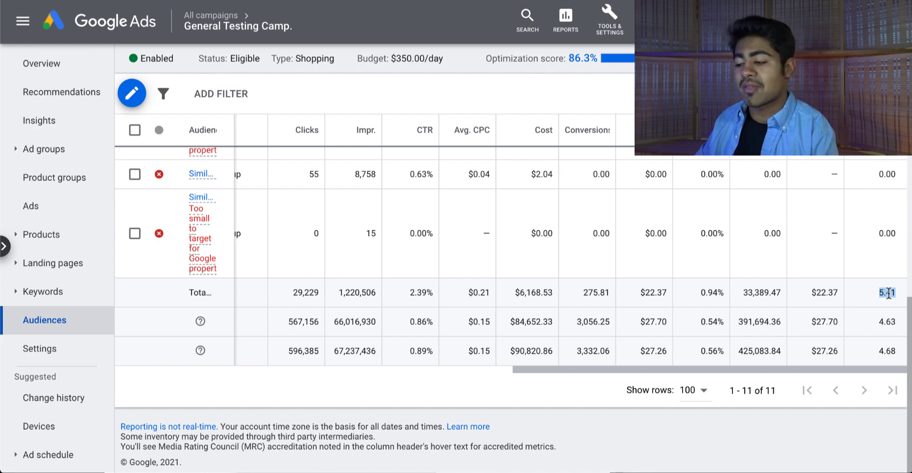
# Open the campaign-level audiences of "General Testing Camp." for editing.
pyautogui.scroll(10, 888, 293)
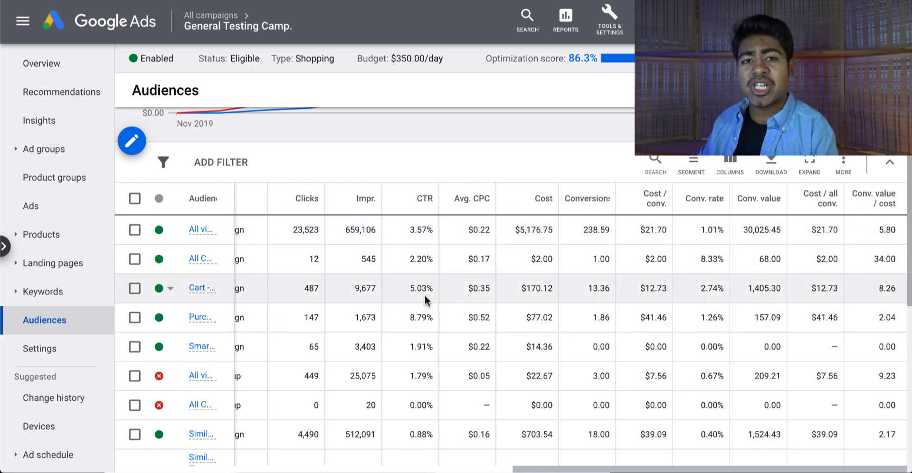
pyautogui.click(137, 151)
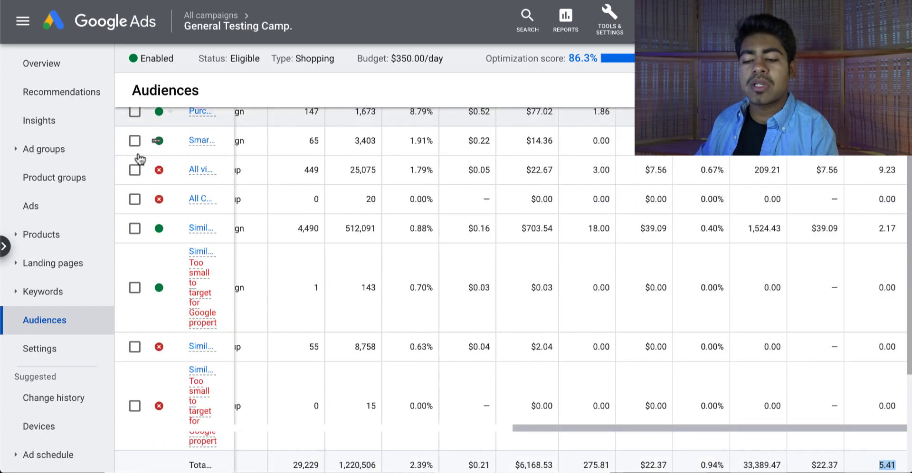
pyautogui.click(189, 257)
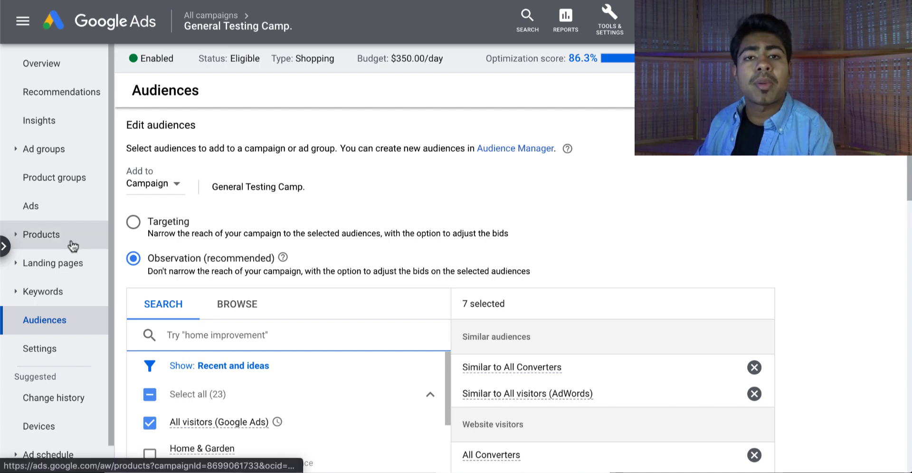
pyautogui.click(160, 308)
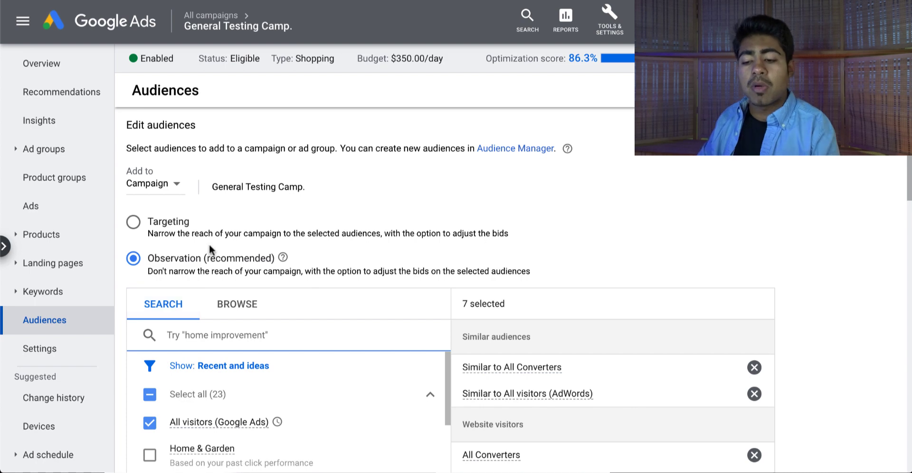
# Browse the audiences by "How they have interacted with your business" and expand the Website visitors lists.
pyautogui.scroll(-1, 228, 261)
pyautogui.click(231, 262)
pyautogui.scroll(-2, 237, 247)
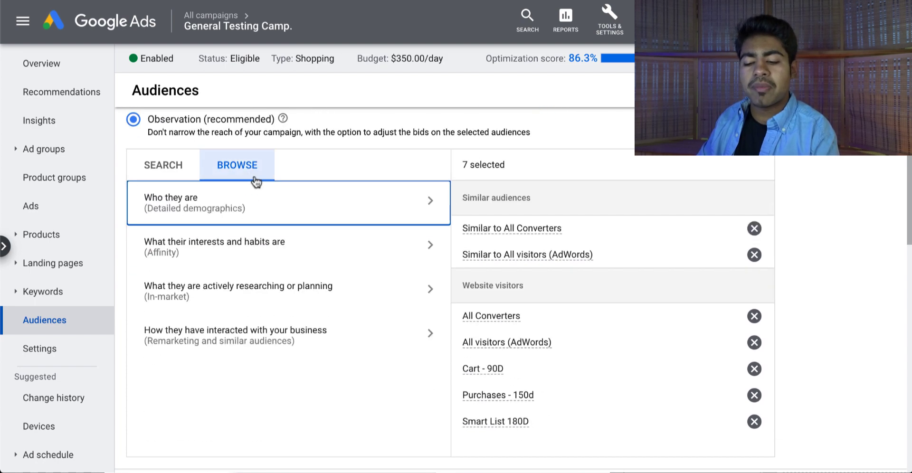
pyautogui.scroll(-1, 250, 378)
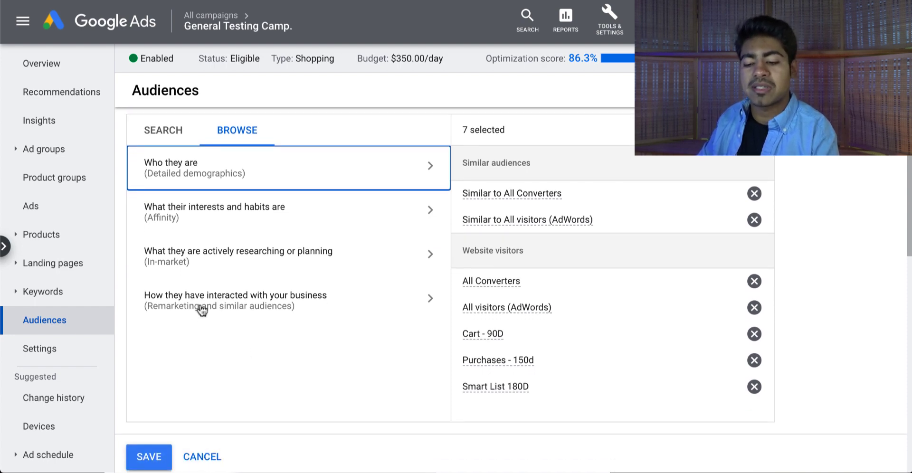
pyautogui.click(202, 308)
pyautogui.scroll(-1, 218, 280)
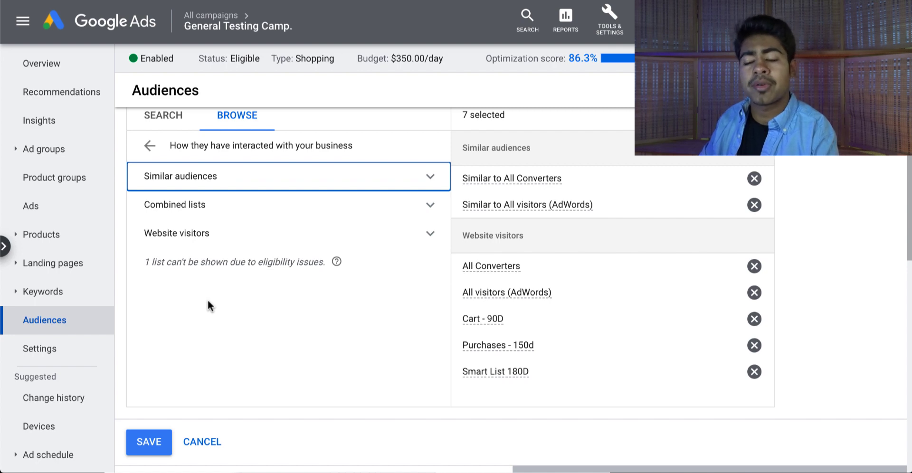
pyautogui.click(208, 235)
pyautogui.scroll(-3, 200, 256)
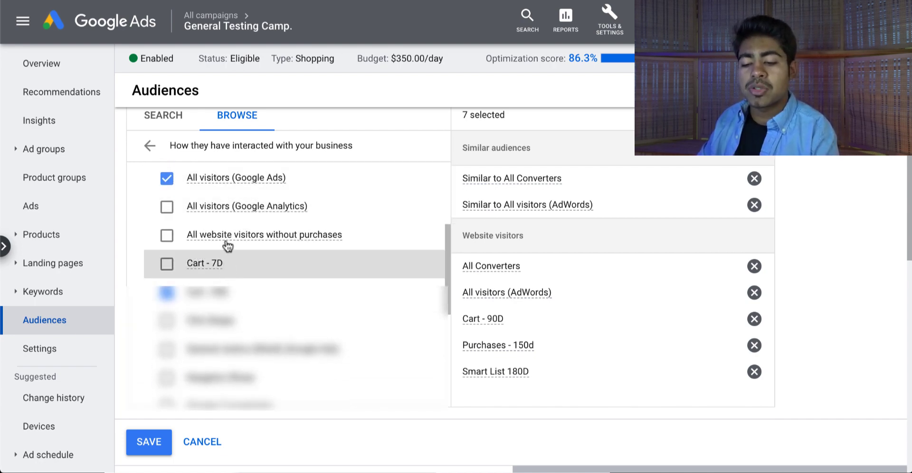
# Expand the Similar audiences group among the remarketing and similar audiences.
pyautogui.scroll(2, 238, 247)
pyautogui.scroll(3, 238, 246)
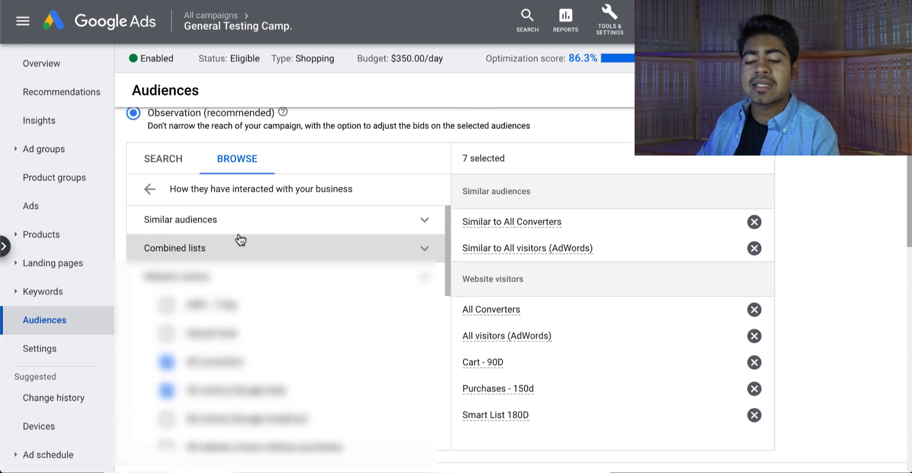
pyautogui.click(241, 220)
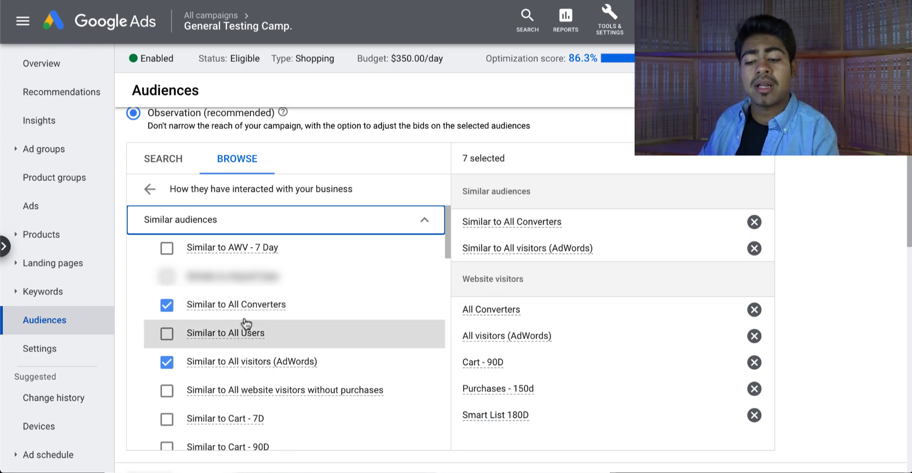
# Look through the similar audiences list, return to the audience categories, and cancel editing the campaign's audiences without saving.
pyautogui.scroll(-1, 246, 324)
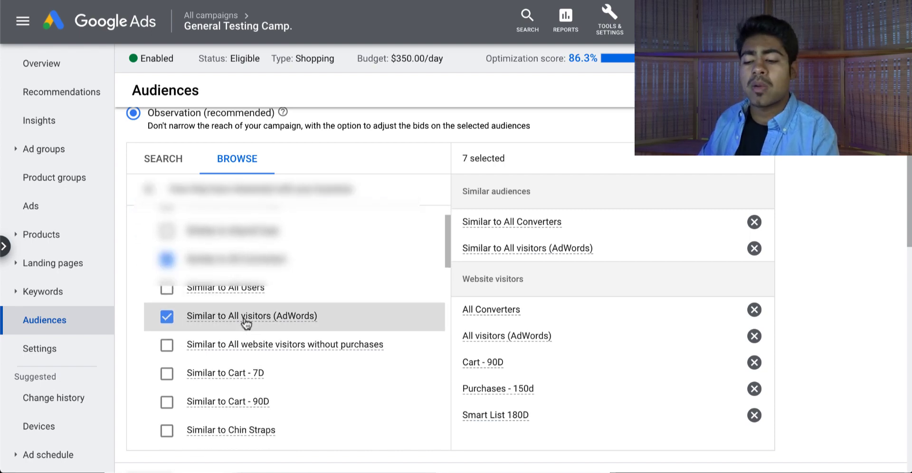
pyautogui.scroll(3, 285, 204)
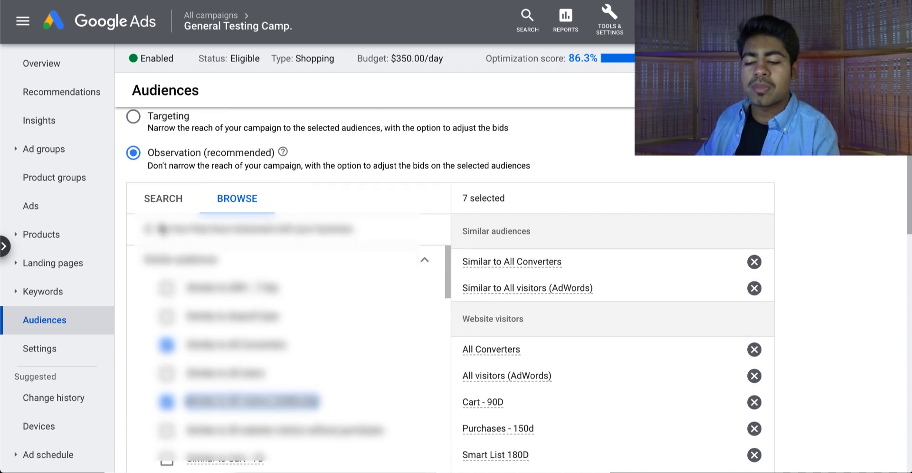
pyautogui.click(148, 229)
pyautogui.scroll(-4, 186, 354)
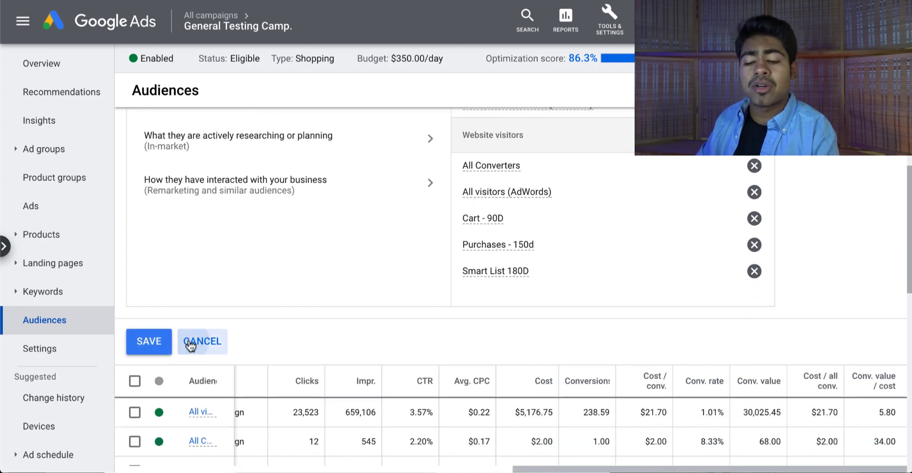
pyautogui.click(189, 340)
# Examine the audience table's bid adjustments, targeting settings, status and level for each audience.
pyautogui.scroll(6, 356, 313)
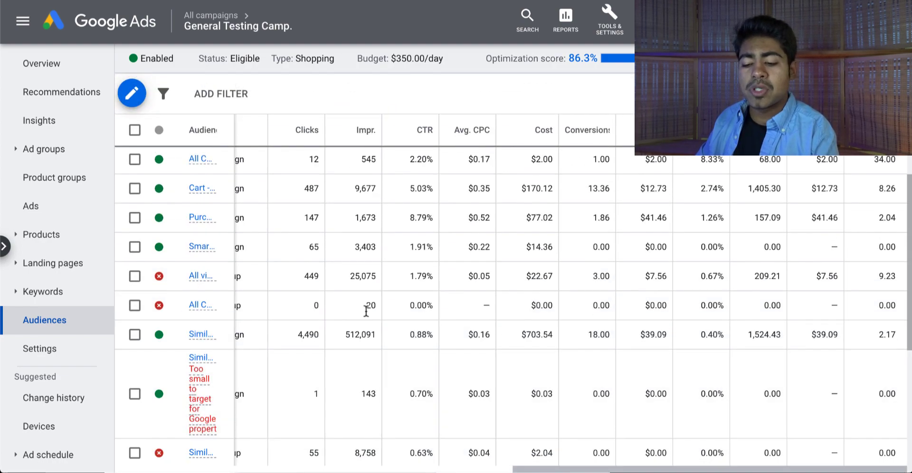
pyautogui.scroll(-2, 366, 309)
pyautogui.hscroll(-5, 313, 311)
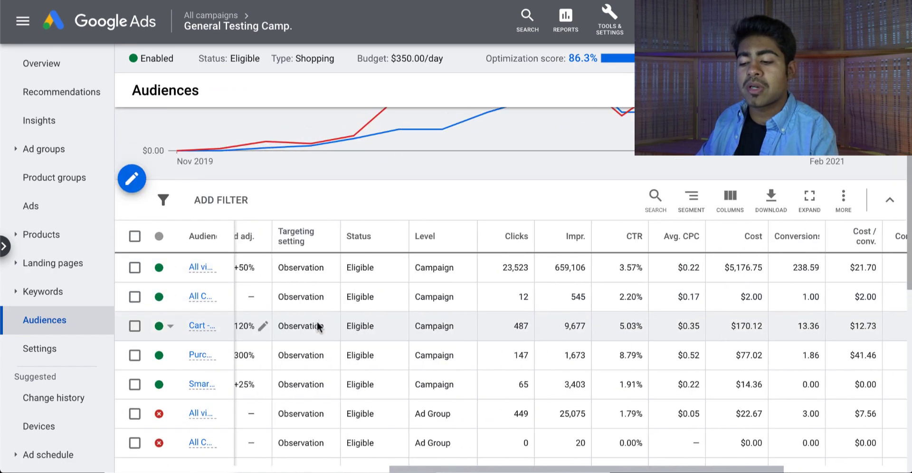
pyautogui.hscroll(-2, 318, 328)
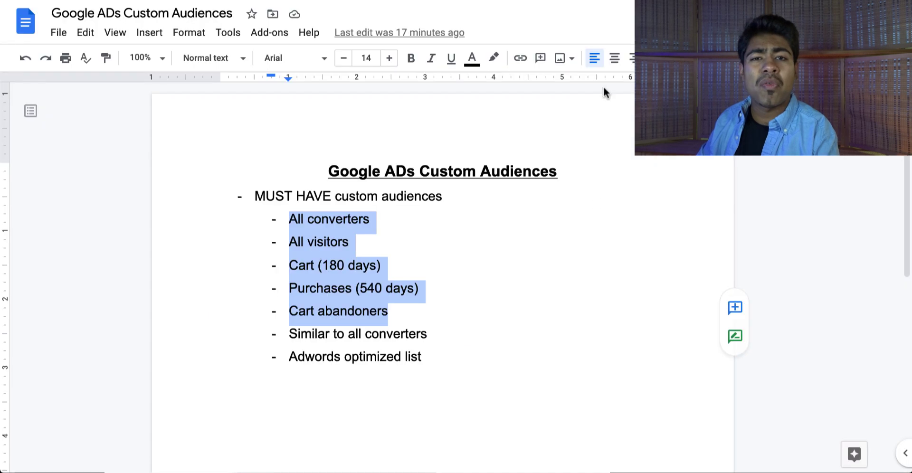
# Switch to the Google Docs notes and highlight the must-have audiences from "All converters" to "Adwords optimized list", then clear the selection.
pyautogui.click(594, 251)
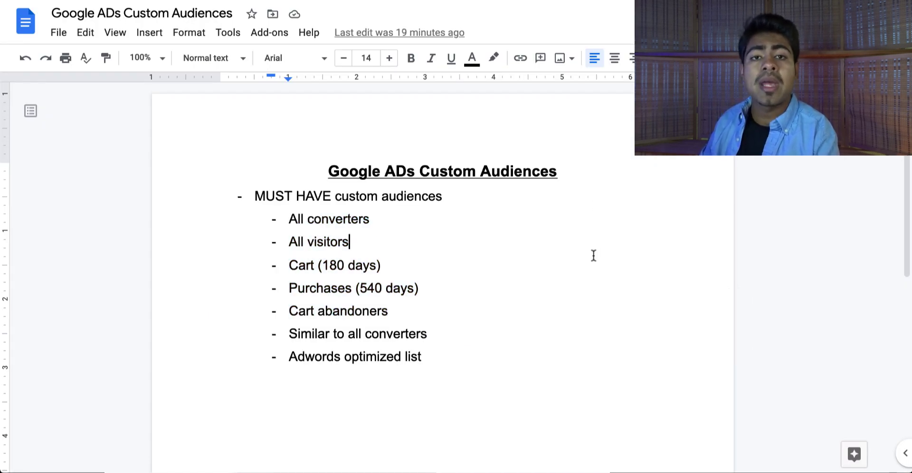
pyautogui.moveTo(433, 360); pyautogui.dragTo(259, 220)
pyautogui.click(307, 243)
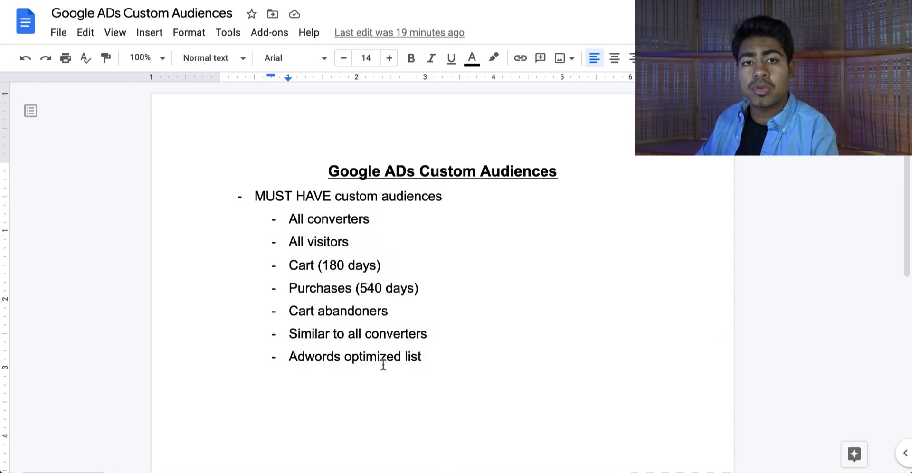